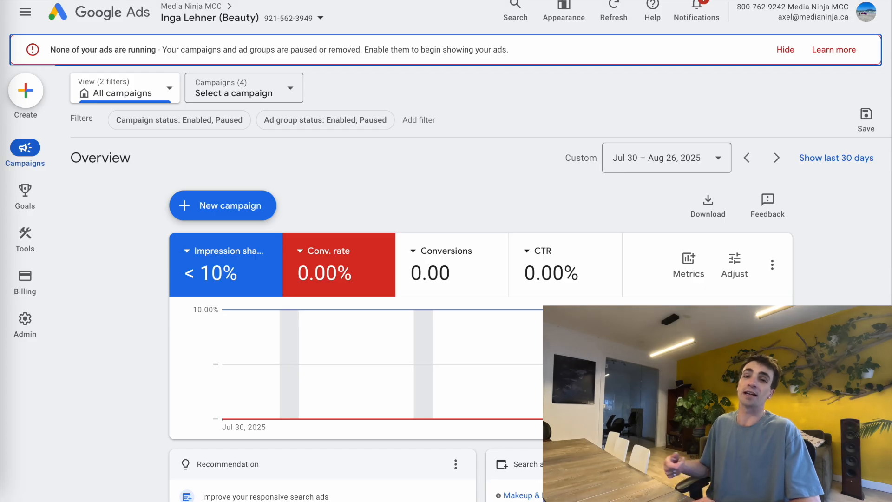
- Go to the account's Campaigns list, scroll to the campaign table and bring up the add-campaign options
{"action": "mouse_move", "coordinate": [34, 149]}
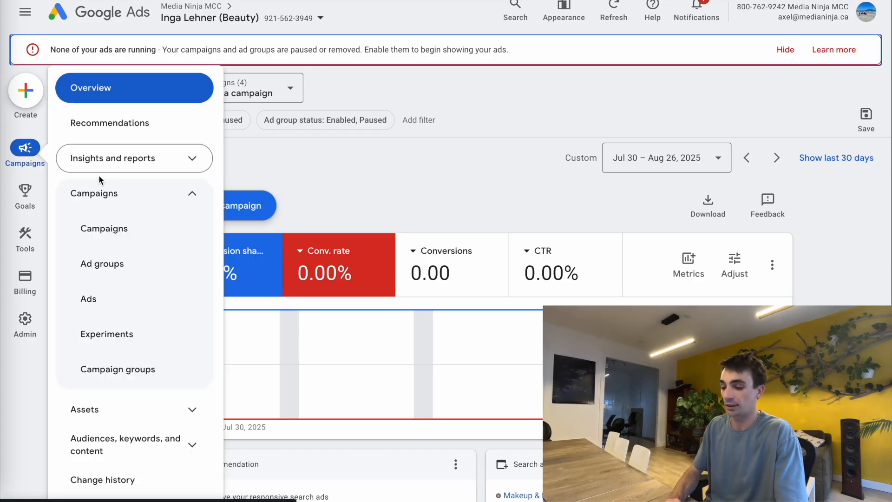
{"action": "left_click", "coordinate": [139, 233]}
{"action": "scroll", "coordinate": [352, 260], "scroll_direction": "down", "scroll_amount": 4}
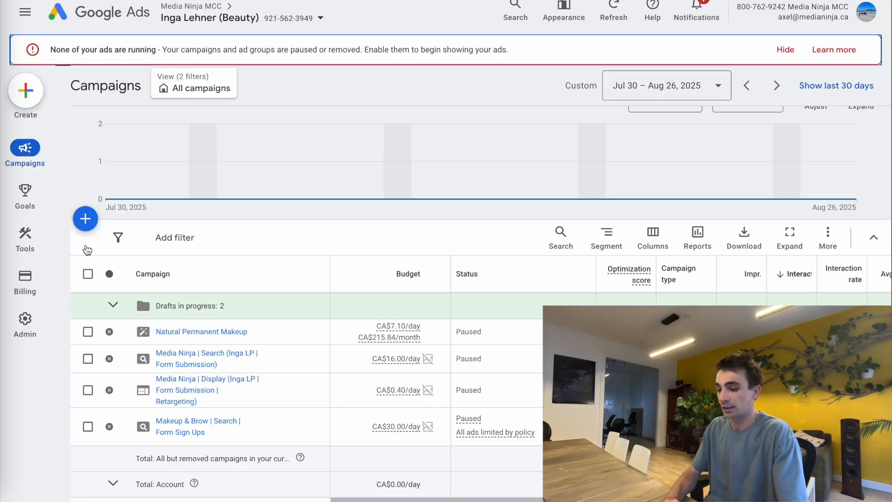
{"action": "left_click", "coordinate": [85, 219]}
- Start a new campaign with the Leads objective and add the Submit lead forms goal
{"action": "left_click", "coordinate": [128, 229]}
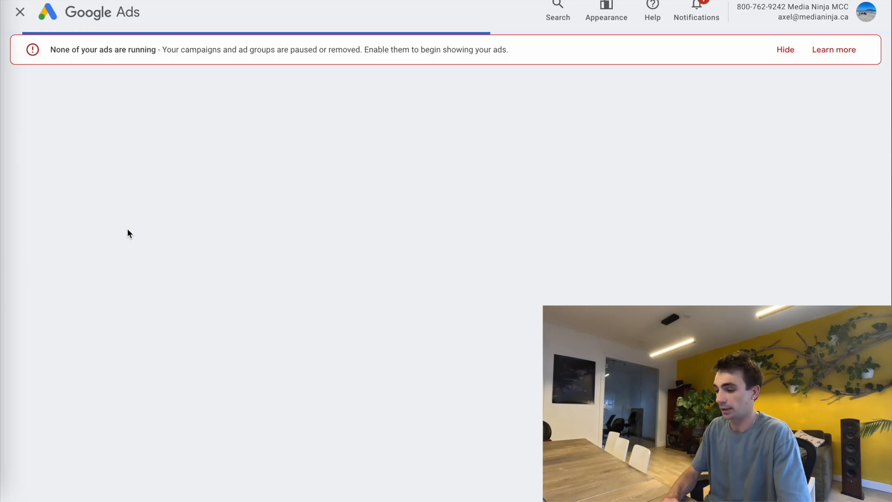
{"action": "left_click", "coordinate": [395, 251]}
{"action": "scroll", "coordinate": [394, 250], "scroll_direction": "down", "scroll_amount": 6}
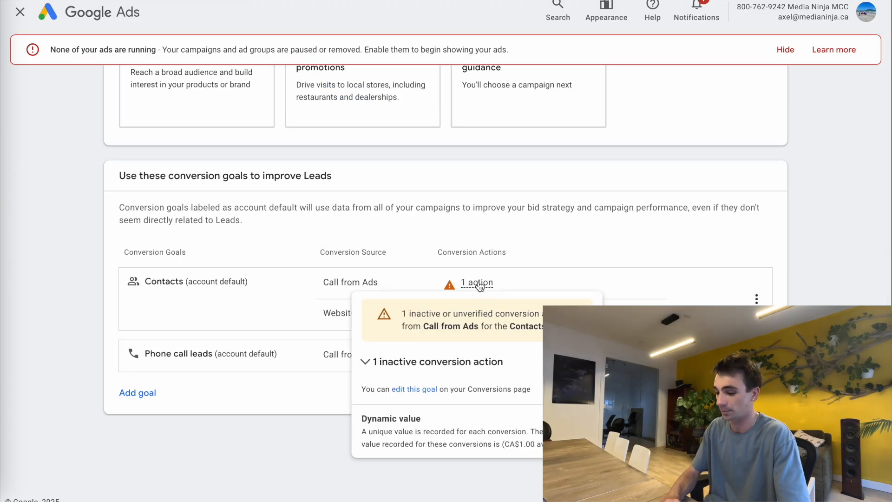
{"action": "left_click", "coordinate": [129, 392]}
{"action": "left_click", "coordinate": [174, 456]}
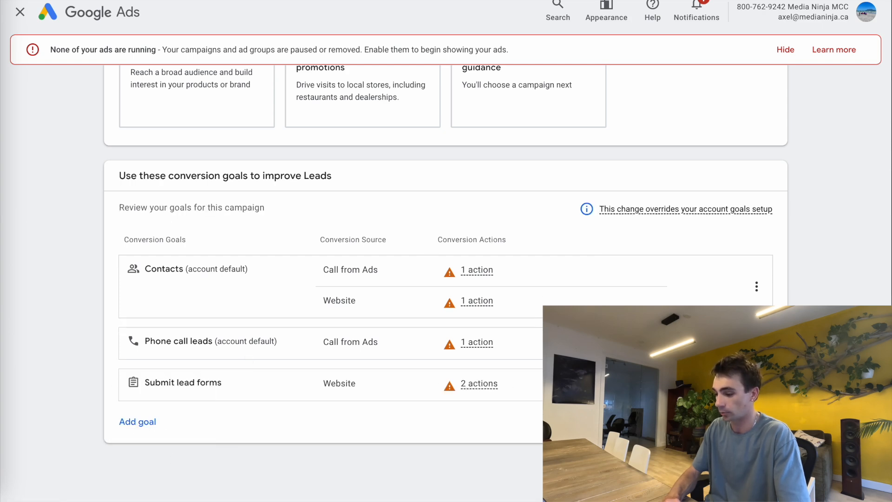
- Remove the Phone call leads and Contacts goals, keeping only Submit lead forms
{"action": "left_click", "coordinate": [756, 341]}
{"action": "left_click", "coordinate": [760, 351]}
{"action": "left_click", "coordinate": [568, 292]}
{"action": "left_click", "coordinate": [756, 300]}
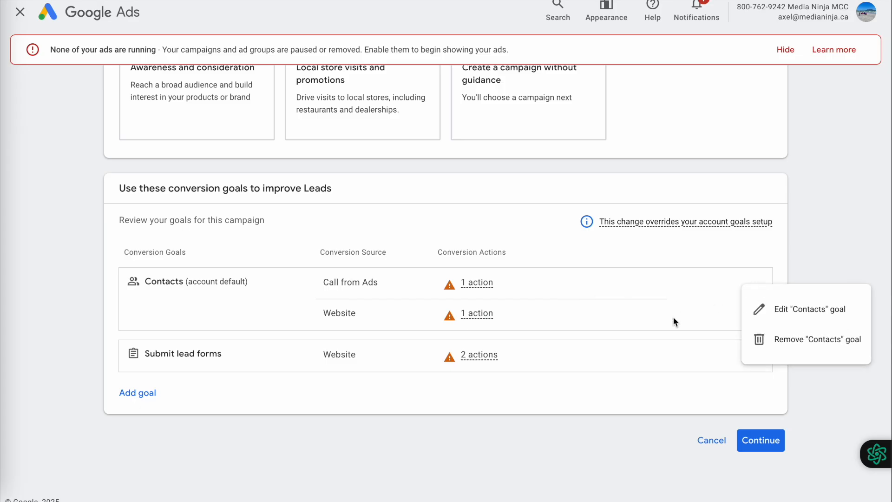
{"action": "left_click", "coordinate": [766, 340]}
{"action": "left_click", "coordinate": [569, 290]}
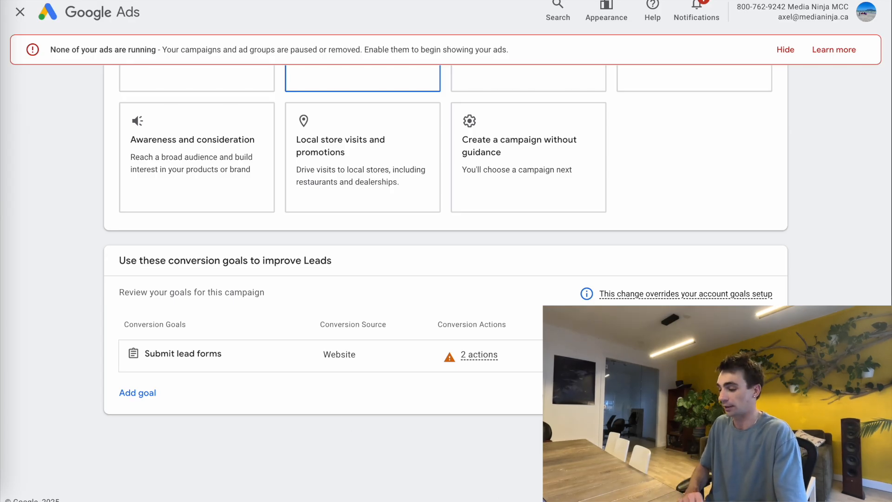
{"action": "left_click", "coordinate": [758, 439]}
- Choose the Display campaign type, name it 'Display Retargeting Campaign (Eyebrow &', and continue
{"action": "scroll", "coordinate": [441, 233], "scroll_direction": "down", "scroll_amount": 6}
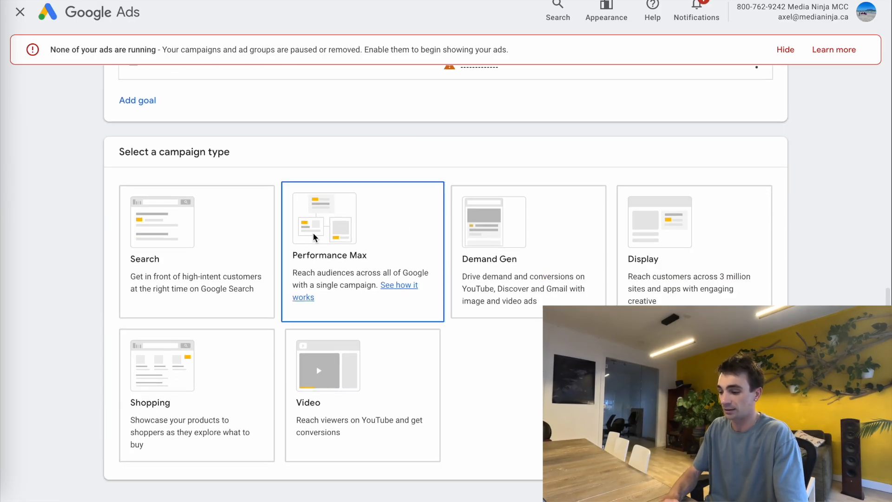
{"action": "left_click", "coordinate": [671, 266]}
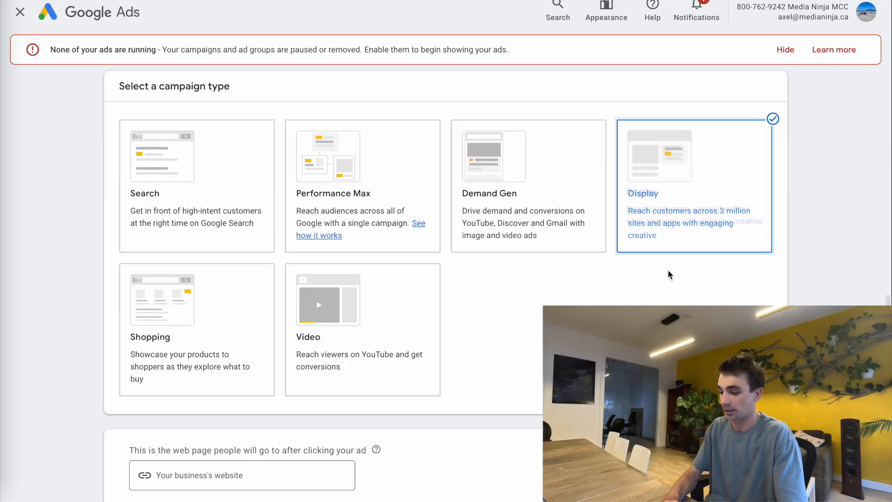
{"action": "left_click", "coordinate": [180, 367]}
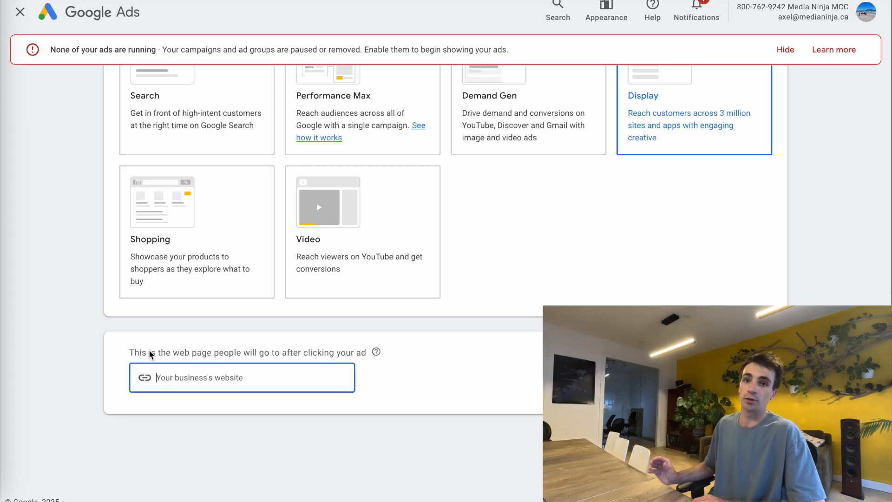
{"action": "scroll", "coordinate": [428, 336], "scroll_direction": "down", "scroll_amount": 3}
{"action": "triple_click", "coordinate": [187, 363]}
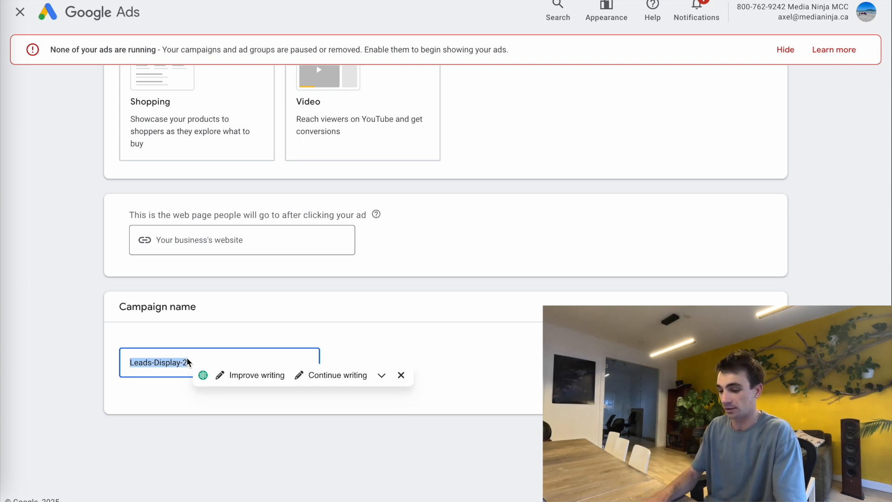
{"action": "type", "text": "Display Retargeting "}
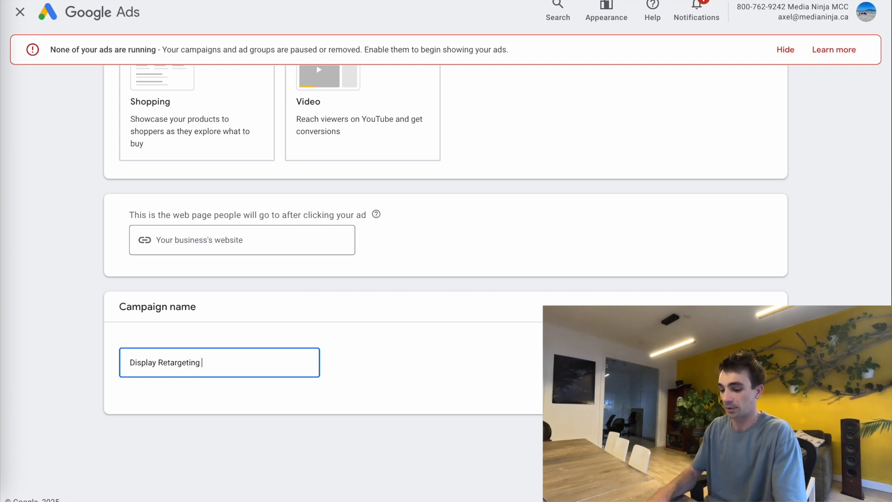
{"action": "type", "text": "Campaign (Eyebrow &"}
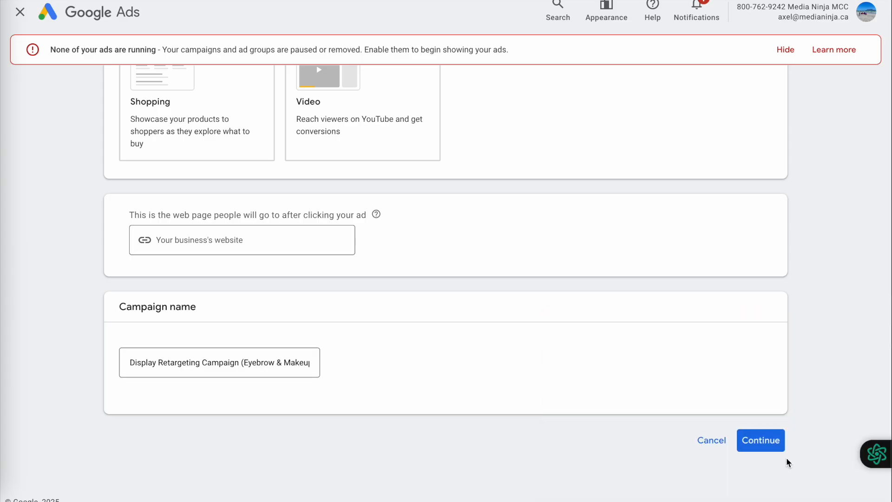
{"action": "left_click", "coordinate": [778, 447]}
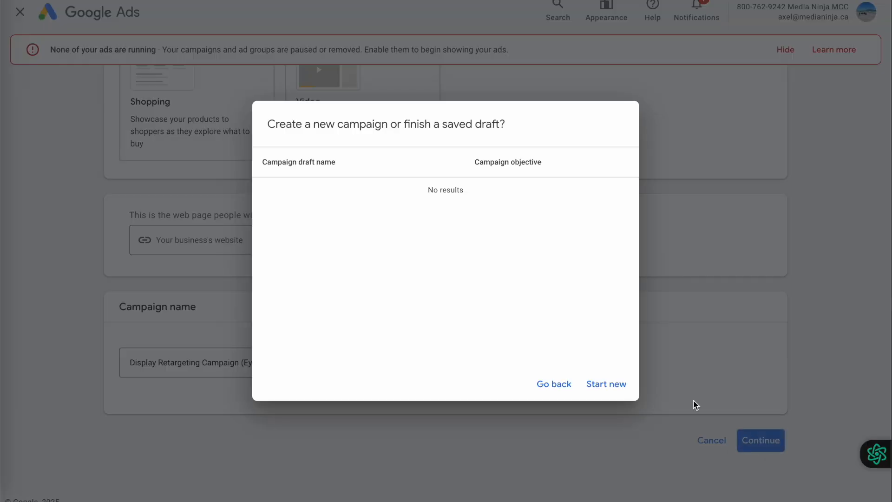
- Start fresh, target Squamish, British Columbia by presence, and declare no EU political ads
{"action": "left_click", "coordinate": [611, 383]}
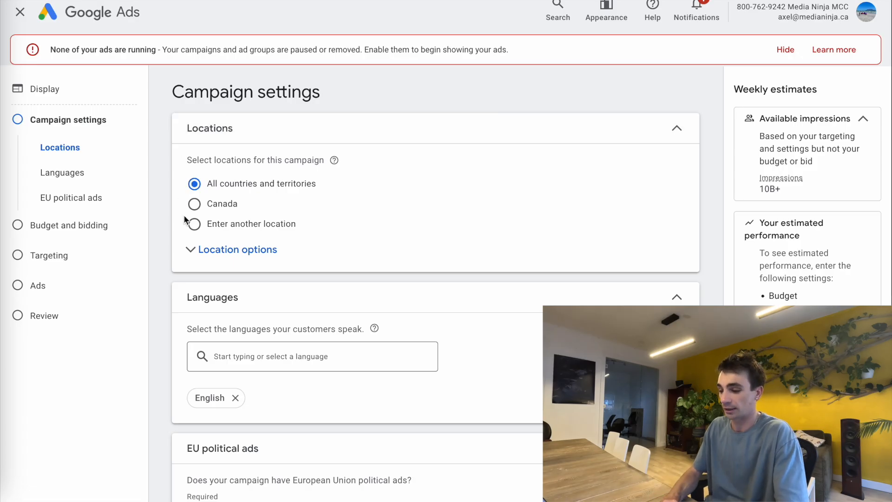
{"action": "left_click", "coordinate": [194, 224]}
{"action": "type", "text": "squamish"}
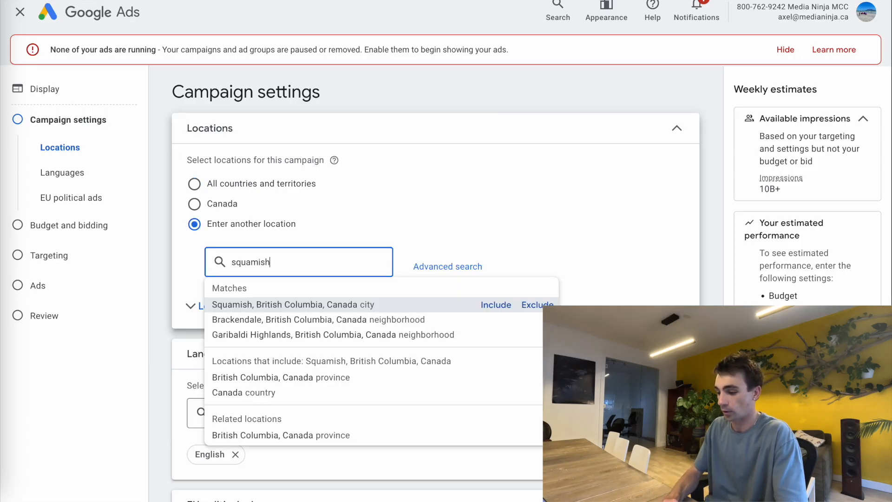
{"action": "key", "text": "Return"}
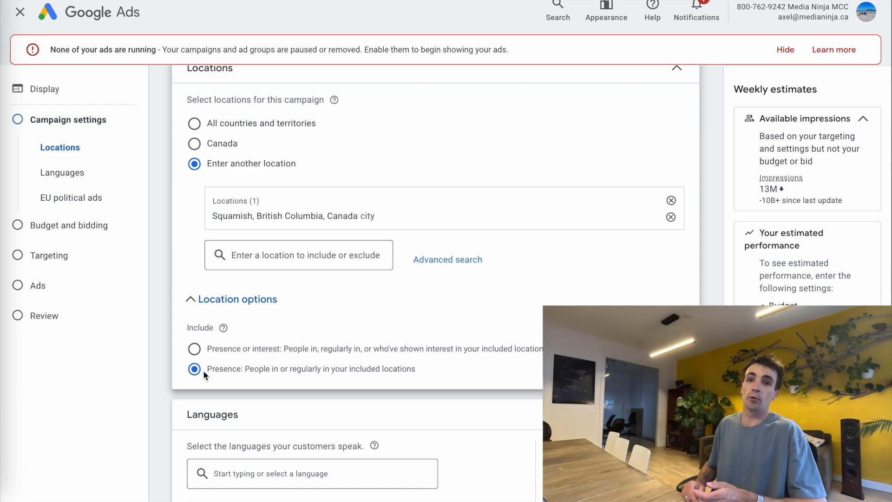
{"action": "scroll", "coordinate": [203, 370], "scroll_direction": "down", "scroll_amount": 4}
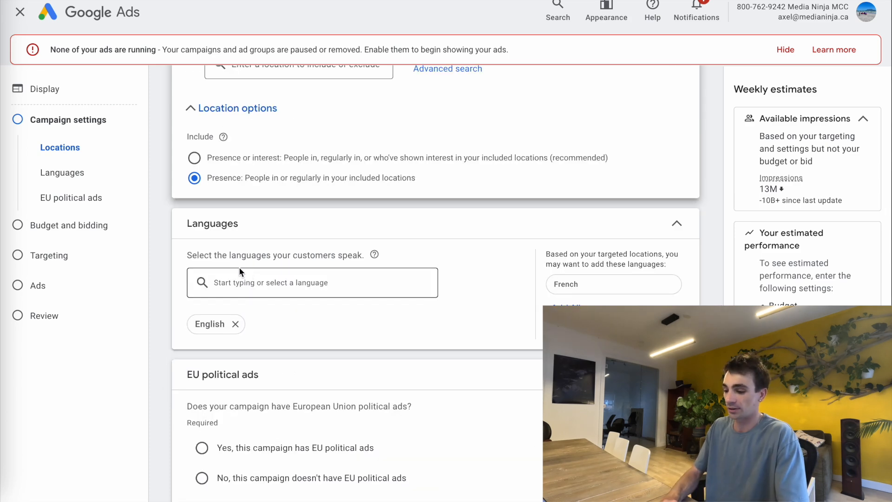
{"action": "scroll", "coordinate": [228, 330], "scroll_direction": "down", "scroll_amount": 2}
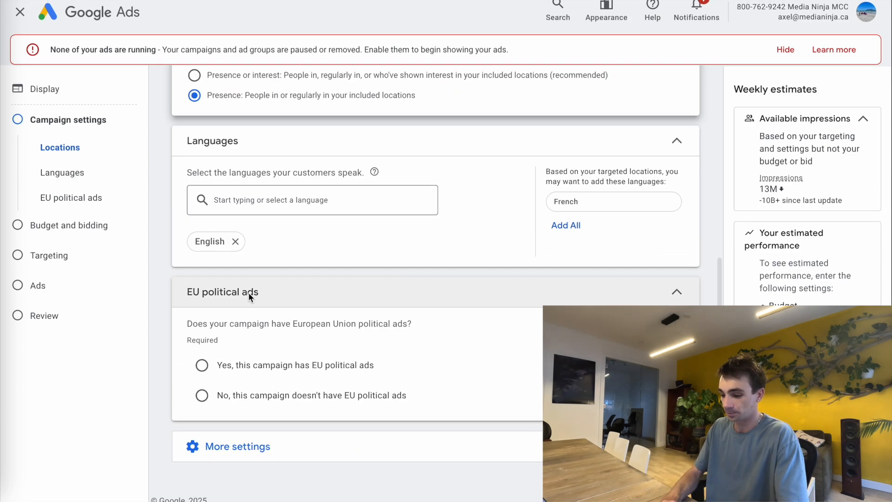
{"action": "left_click", "coordinate": [202, 395]}
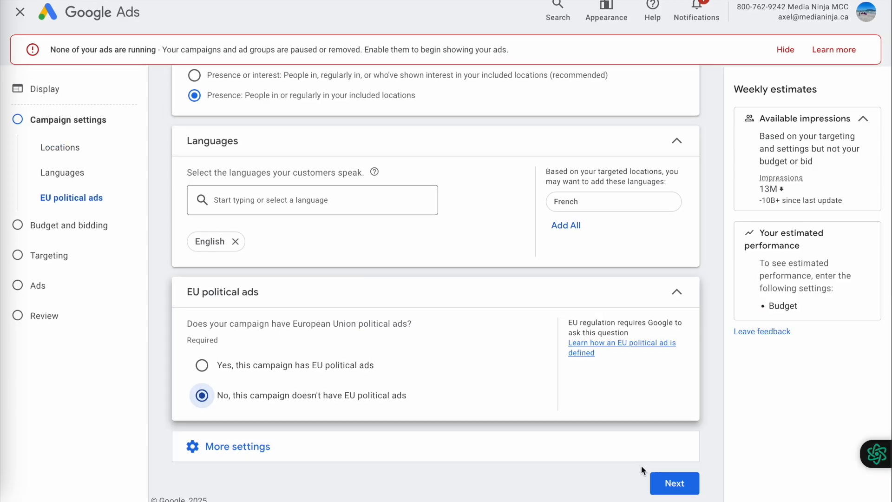
- Set the daily budget to CA$3.00 and advance to the targeting step
{"action": "left_click", "coordinate": [677, 484]}
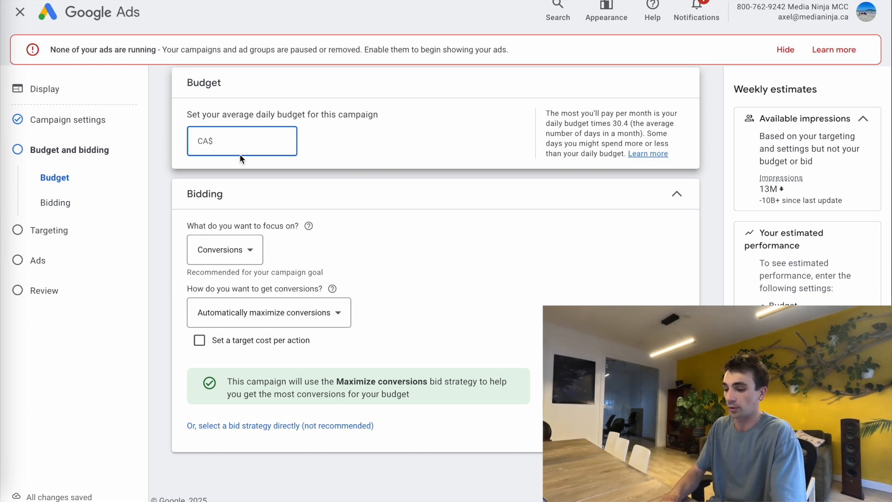
{"action": "type", "text": "3"}
{"action": "left_click", "coordinate": [311, 138]}
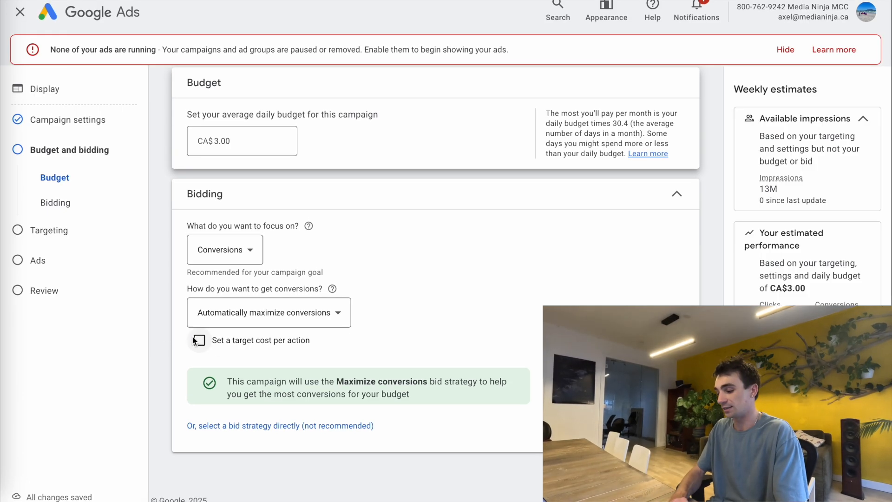
{"action": "left_click", "coordinate": [674, 472]}
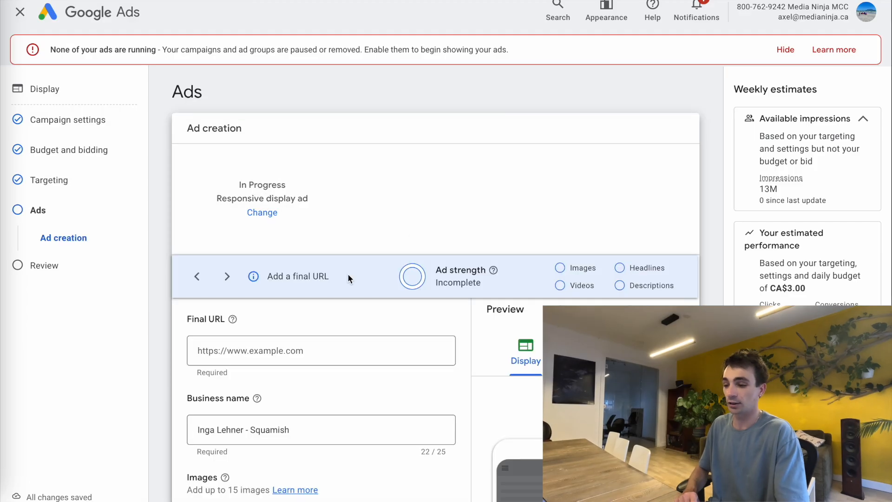
{"action": "scroll", "coordinate": [346, 288], "scroll_direction": "down", "scroll_amount": 3}
- Paste the landing page's book-your-appointment address into the ad's Final URL field
{"action": "left_click", "coordinate": [263, 239]}
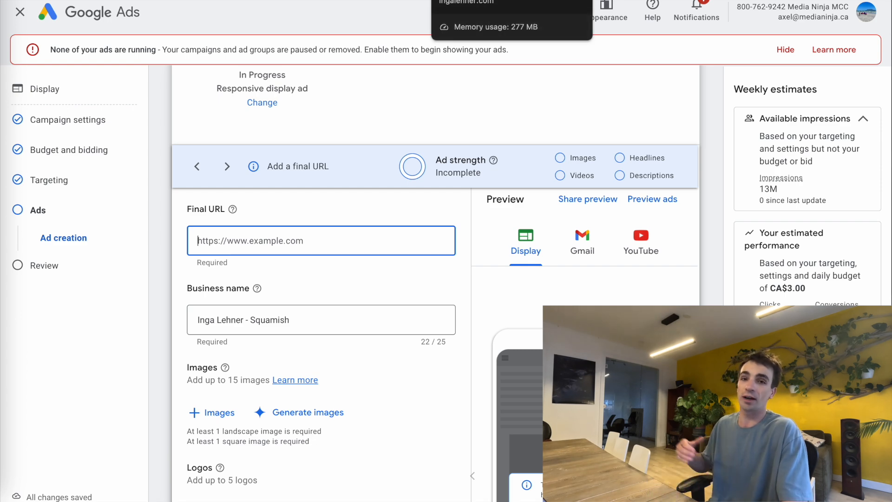
{"action": "left_click", "coordinate": [469, 0]}
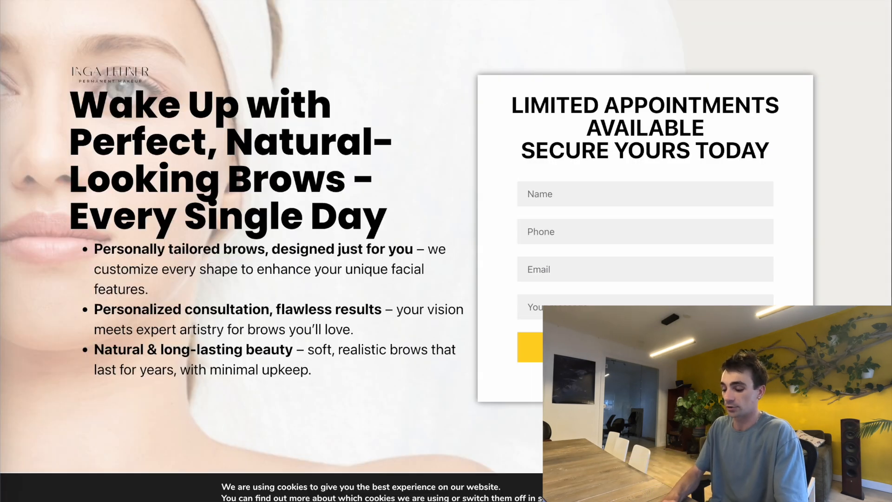
{"action": "left_click", "coordinate": [372, 0]}
{"action": "left_click", "coordinate": [362, 0]}
{"action": "left_click", "coordinate": [281, 241]}
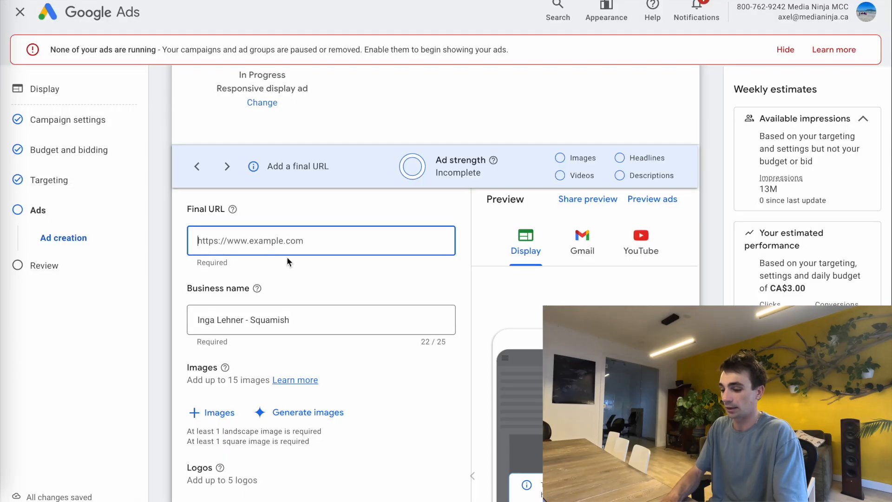
{"action": "left_click", "coordinate": [306, 295]}
{"action": "scroll", "coordinate": [305, 293], "scroll_direction": "down", "scroll_amount": 2}
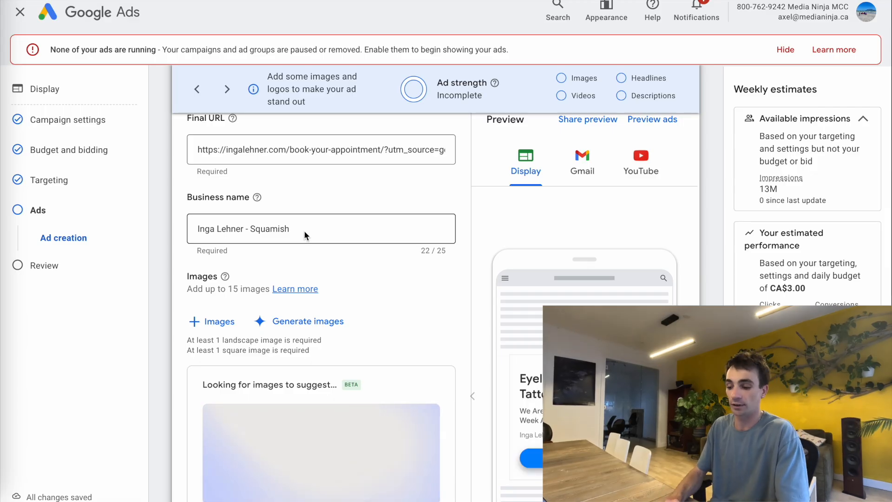
- Review the business name and leave it unchanged
{"action": "left_click_drag", "start_coordinate": [306, 229], "coordinate": [185, 231]}
{"action": "left_click", "coordinate": [364, 188]}
{"action": "scroll", "coordinate": [364, 189], "scroll_direction": "down", "scroll_amount": 4}
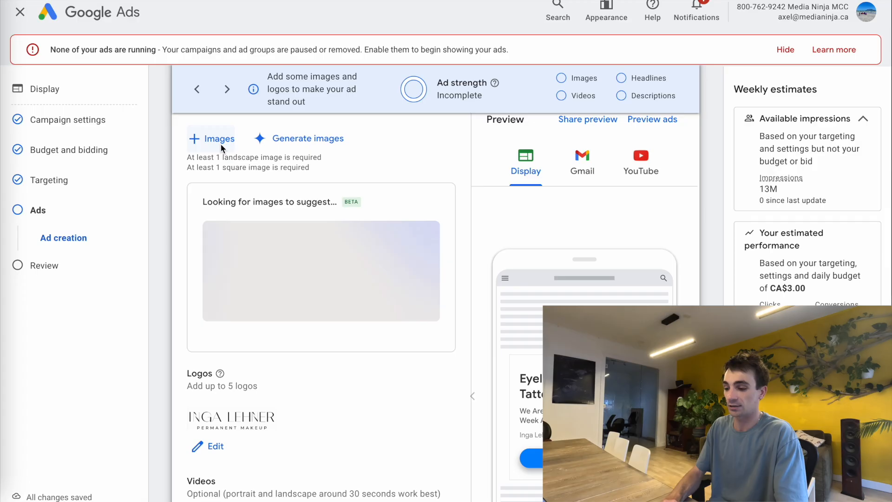
{"action": "scroll", "coordinate": [220, 143], "scroll_direction": "up", "scroll_amount": 1}
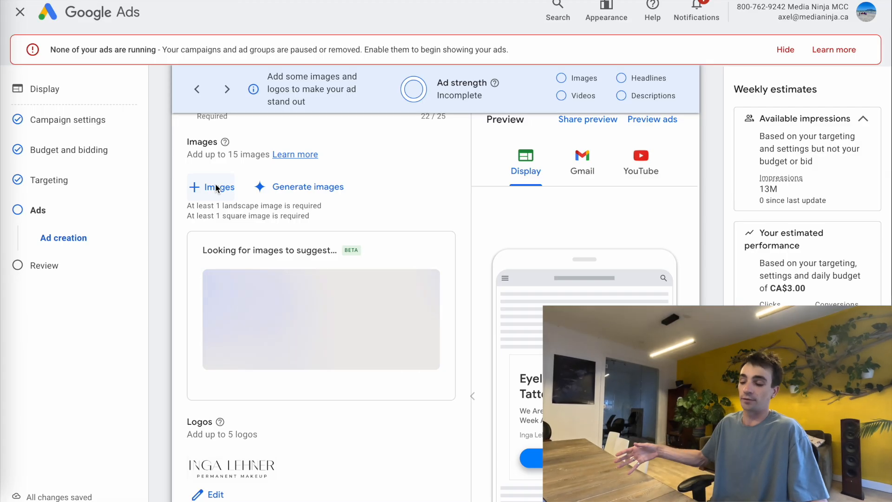
- Add the eyeliner-tattoo stock photo plus the eye close-up and woman-portrait generated images
{"action": "left_click", "coordinate": [216, 184]}
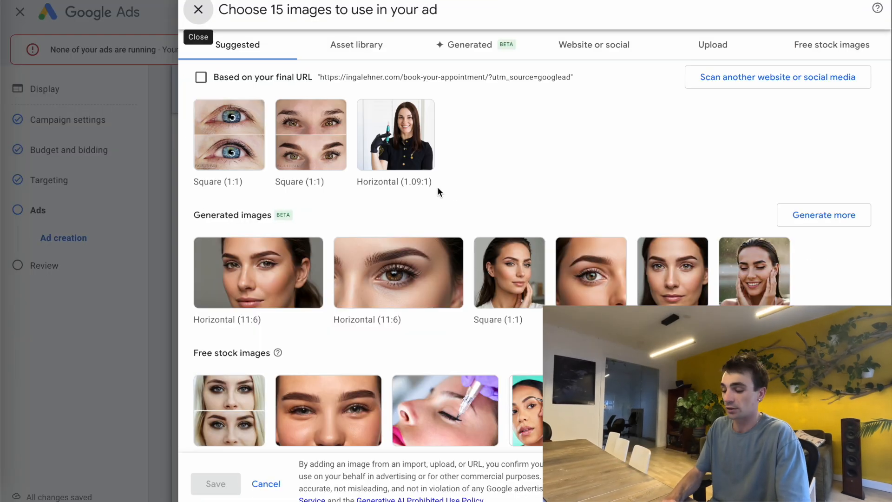
{"action": "scroll", "coordinate": [501, 181], "scroll_direction": "down", "scroll_amount": 1}
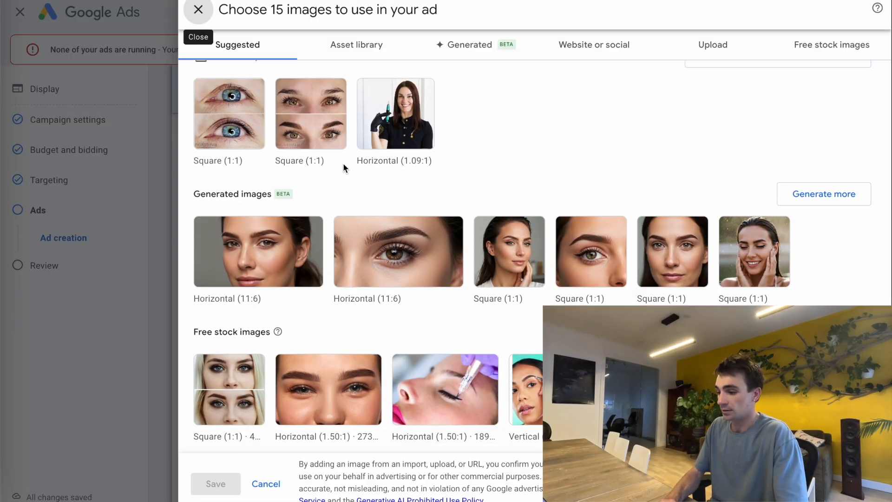
{"action": "mouse_move", "coordinate": [719, 270]}
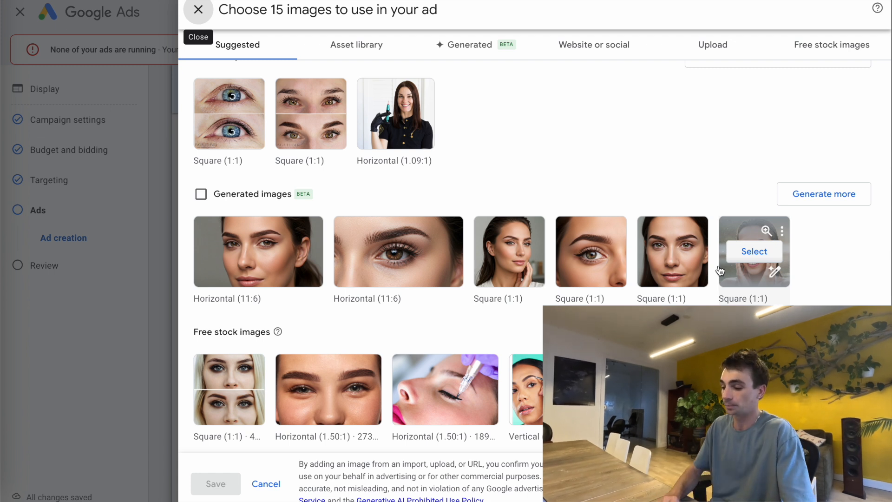
{"action": "left_click", "coordinate": [445, 390]}
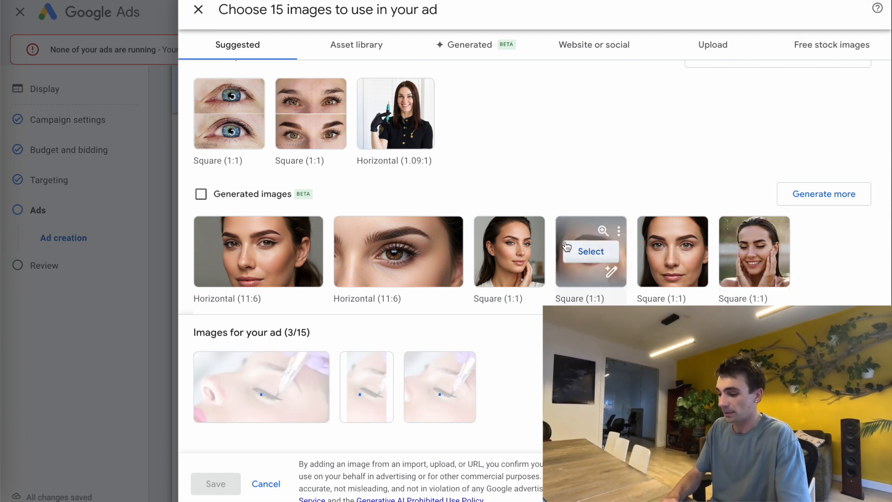
{"action": "left_click", "coordinate": [581, 255]}
{"action": "left_click", "coordinate": [496, 247]}
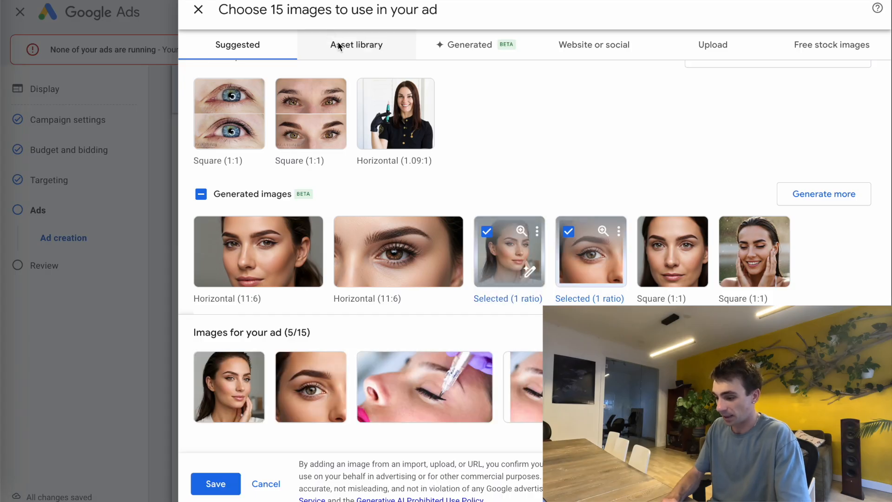
- Add the lips, artist portrait and brows.png images from the asset library, then save all ten
{"action": "left_click", "coordinate": [342, 44]}
{"action": "scroll", "coordinate": [358, 274], "scroll_direction": "down", "scroll_amount": 1}
{"action": "left_click", "coordinate": [266, 278]}
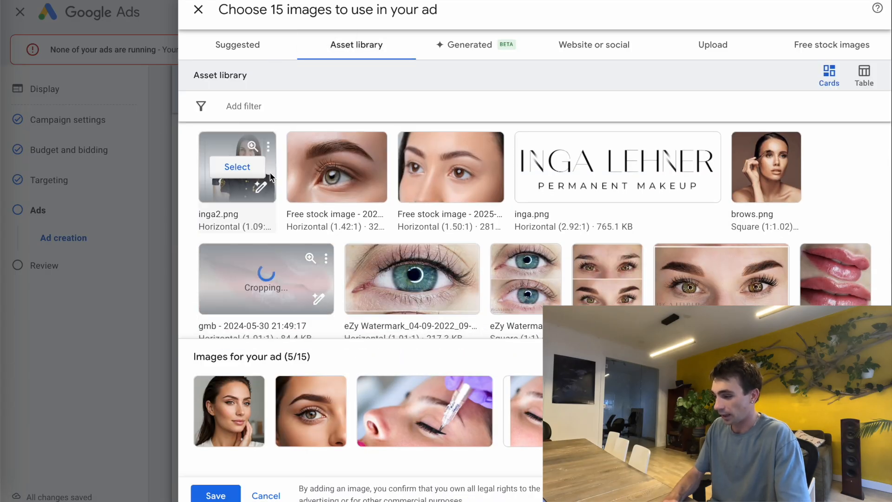
{"action": "left_click", "coordinate": [223, 165]}
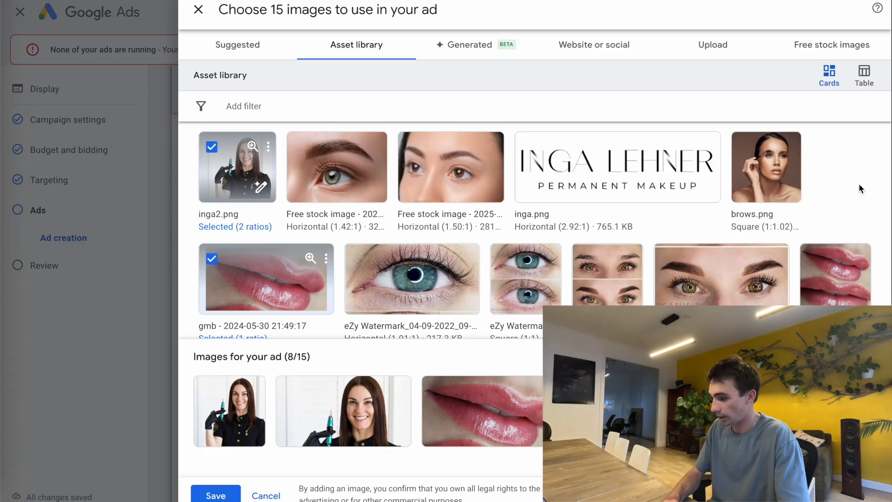
{"action": "left_click", "coordinate": [773, 166]}
{"action": "scroll", "coordinate": [612, 215], "scroll_direction": "down", "scroll_amount": 4}
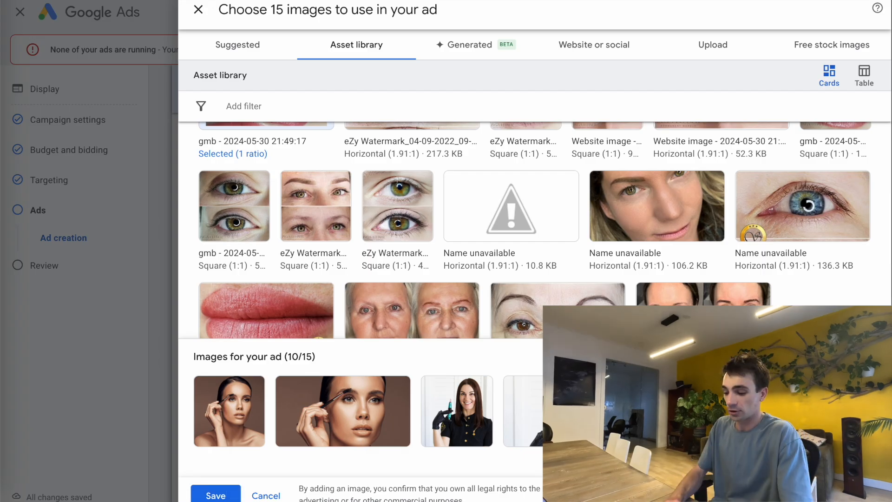
{"action": "left_click", "coordinate": [217, 494]}
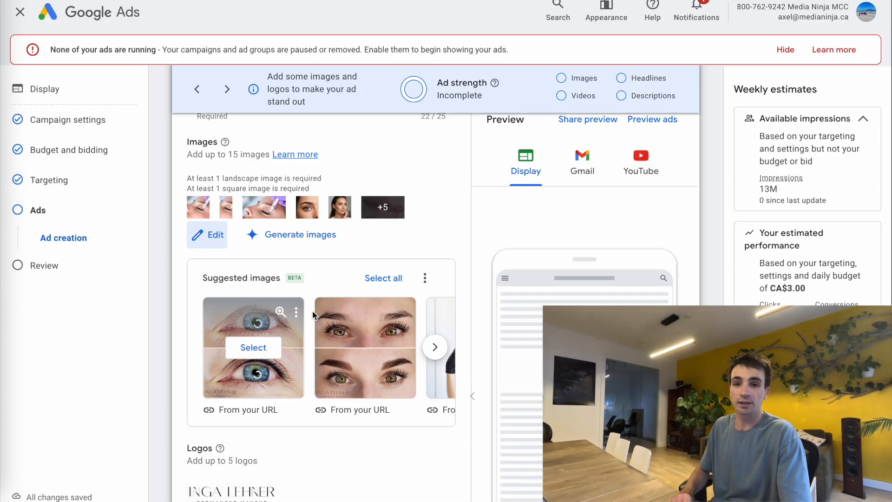
{"action": "scroll", "coordinate": [423, 249], "scroll_direction": "down", "scroll_amount": 5}
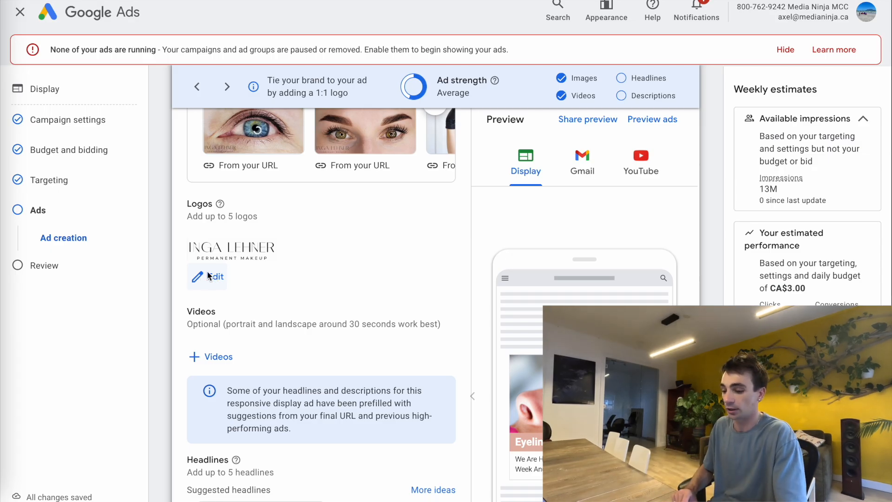
{"action": "scroll", "coordinate": [234, 288], "scroll_direction": "down", "scroll_amount": 2}
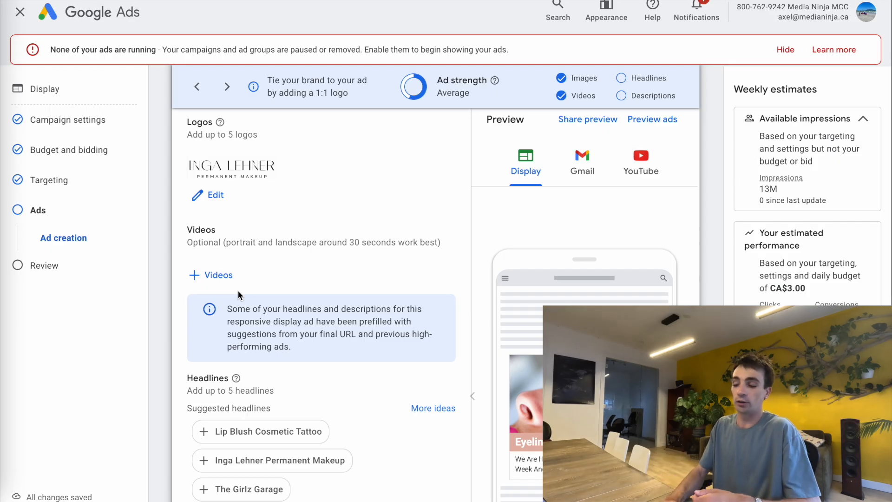
{"action": "scroll", "coordinate": [304, 332], "scroll_direction": "down", "scroll_amount": 6}
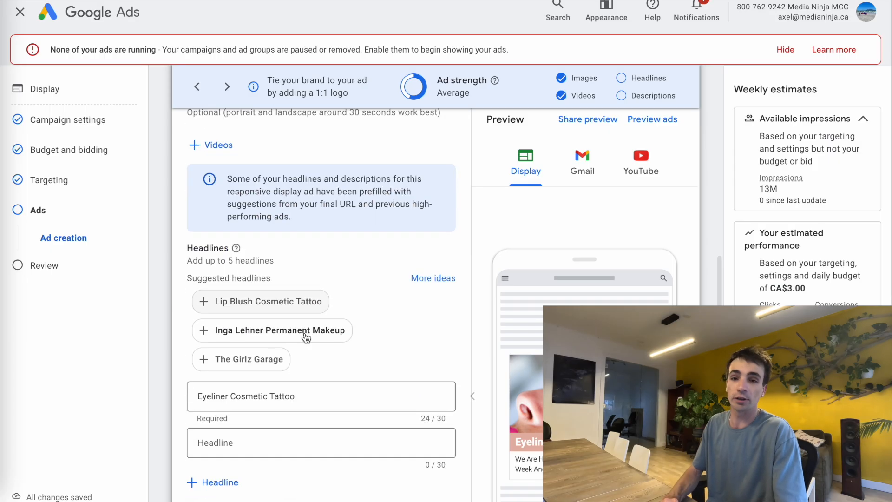
- Replace the first headline with 'Permanent Makeup in Squamish' copied from the Headlines Display doc
{"action": "left_click", "coordinate": [256, 213]}
{"action": "key", "text": "ctrl+a"}
{"action": "key", "text": "BackSpace"}
{"action": "left_click", "coordinate": [342, 1]}
{"action": "triple_click", "coordinate": [298, 165]}
{"action": "double_click", "coordinate": [298, 173]}
{"action": "left_click", "coordinate": [312, 172]}
{"action": "triple_click", "coordinate": [313, 172]}
{"action": "key", "text": "ctrl+c"}
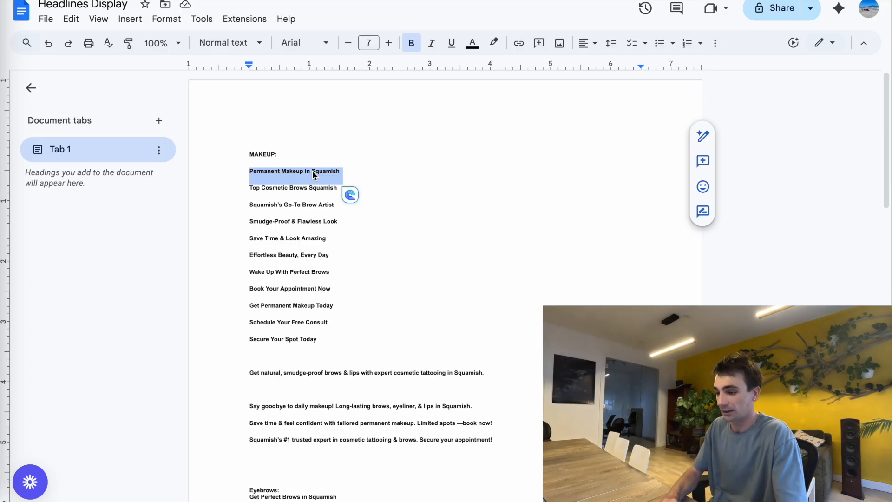
{"action": "key", "text": "alt+Tab"}
{"action": "left_click", "coordinate": [278, 209]}
{"action": "key", "text": "ctrl+v"}
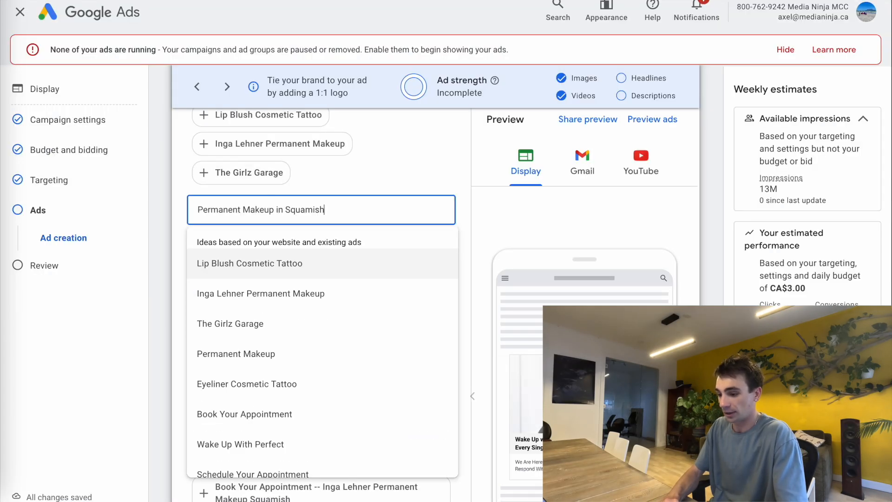
{"action": "key", "text": "alt+Tab"}
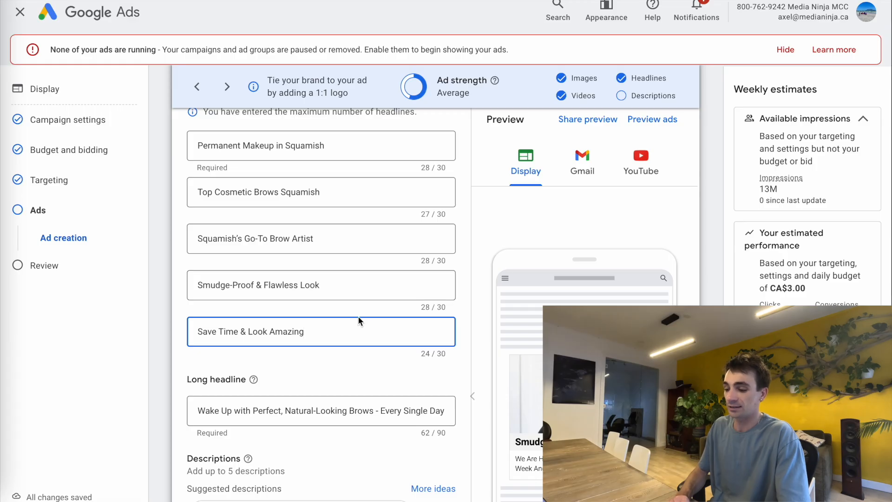
{"action": "scroll", "coordinate": [359, 320], "scroll_direction": "down", "scroll_amount": 3}
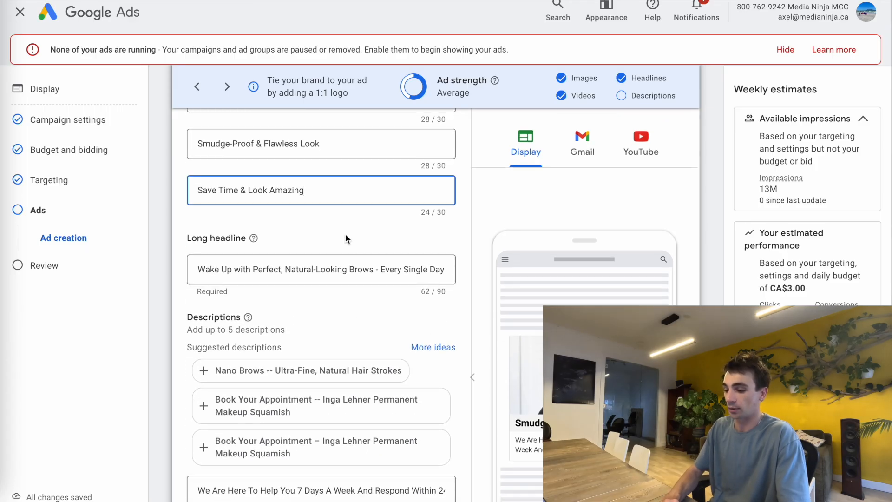
- Replace the long headline with the doc's smudge-proof brows & lips line
{"action": "left_click", "coordinate": [290, 266]}
{"action": "key", "text": "ctrl+a"}
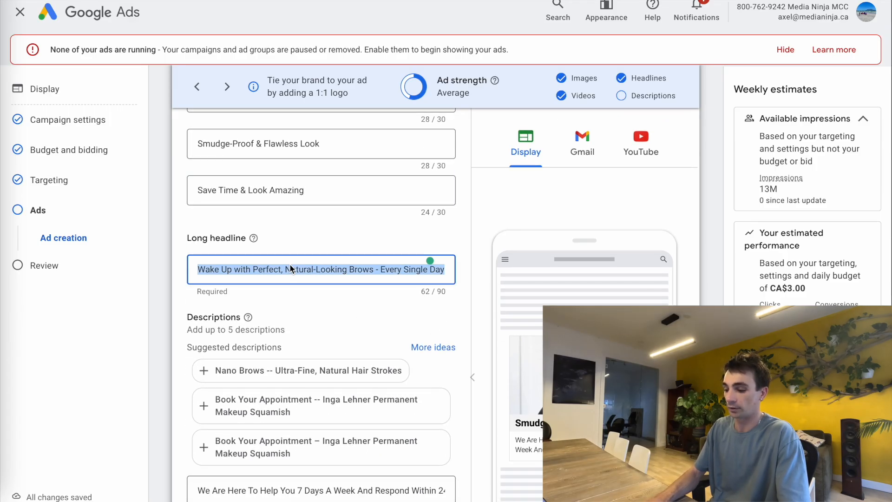
{"action": "key", "text": "BackSpace"}
{"action": "key", "text": "alt+Tab"}
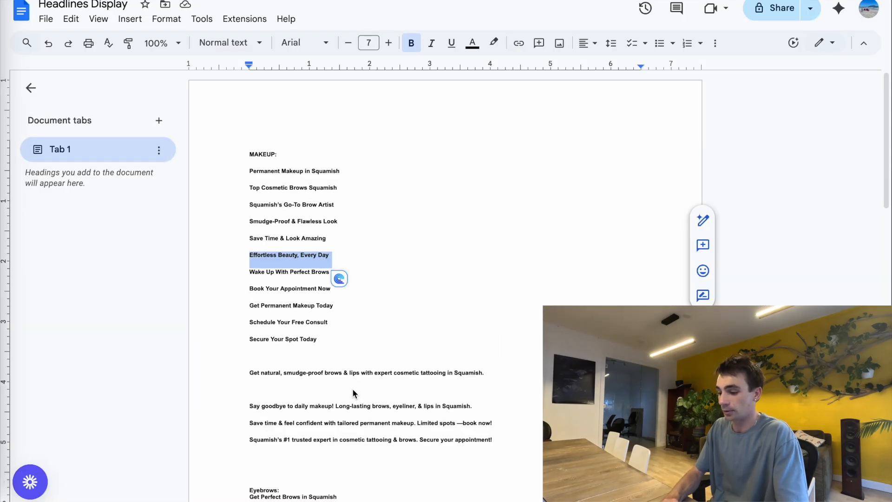
{"action": "triple_click", "coordinate": [343, 378]}
{"action": "key", "text": "ctrl+c"}
{"action": "key", "text": "alt+Tab"}
{"action": "key", "text": "ctrl+v"}
{"action": "scroll", "coordinate": [303, 244], "scroll_direction": "down", "scroll_amount": 2}
{"action": "scroll", "coordinate": [329, 223], "scroll_direction": "up", "scroll_amount": 3}
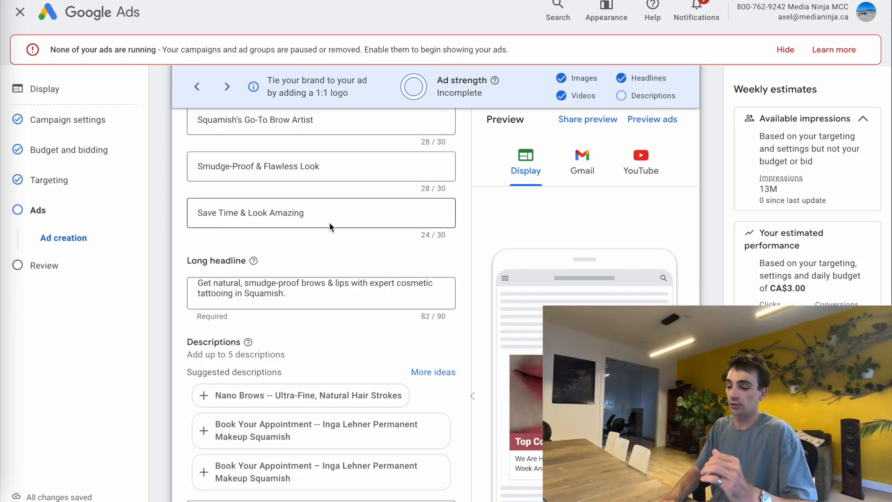
{"action": "scroll", "coordinate": [329, 222], "scroll_direction": "up", "scroll_amount": 2}
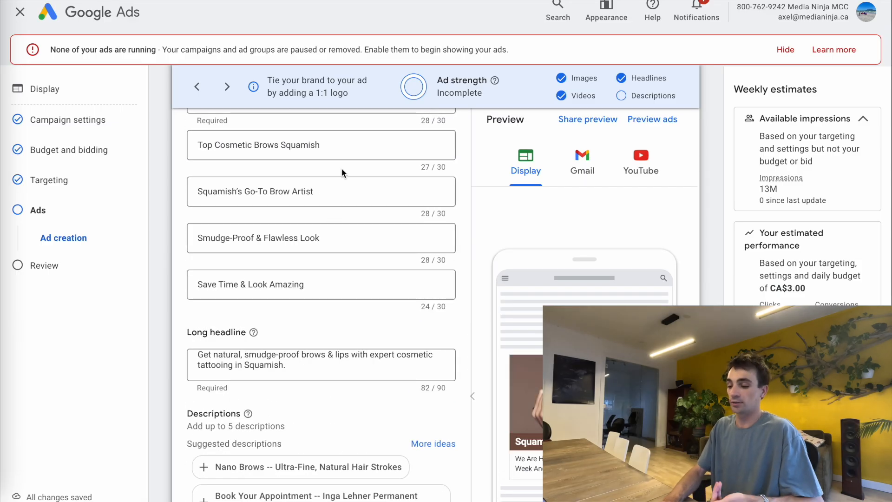
{"action": "scroll", "coordinate": [341, 170], "scroll_direction": "down", "scroll_amount": 5}
- Replace the first description with the doc's 'Say goodbye to daily makeup' line
{"action": "scroll", "coordinate": [311, 328], "scroll_direction": "down", "scroll_amount": 2}
{"action": "left_click", "coordinate": [259, 296]}
{"action": "key", "text": "ctrl+a"}
{"action": "key", "text": "BackSpace"}
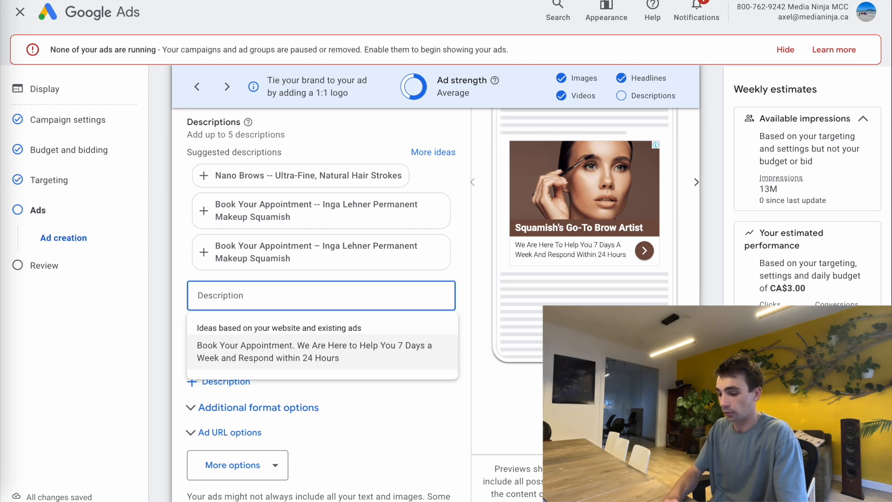
{"action": "key", "text": "ctrl+Tab"}
{"action": "left_click", "coordinate": [313, 401]}
{"action": "triple_click", "coordinate": [311, 406]}
{"action": "key", "text": "ctrl+c"}
{"action": "key", "text": "ctrl+shift+Tab"}
{"action": "key", "text": "ctrl+v"}
- Paste the trusted-expert description into the third description field
{"action": "left_click", "coordinate": [249, 342]}
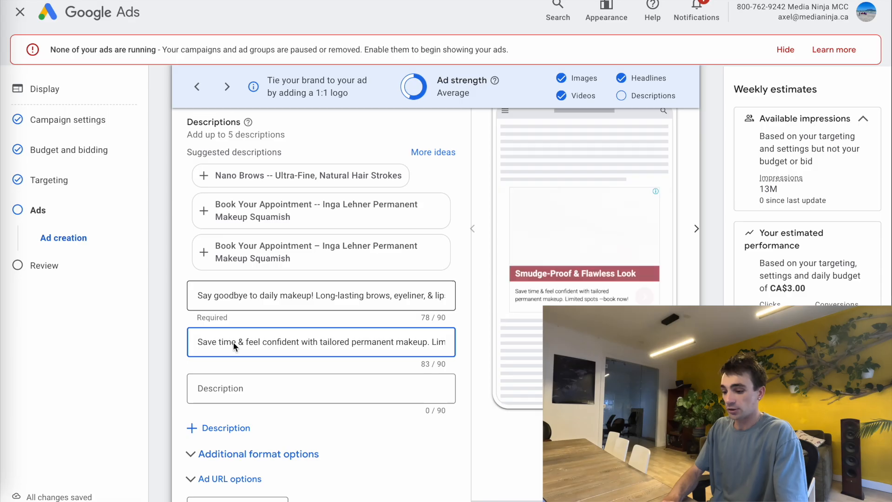
{"action": "left_click", "coordinate": [235, 398]}
{"action": "key", "text": "ctrl+v"}
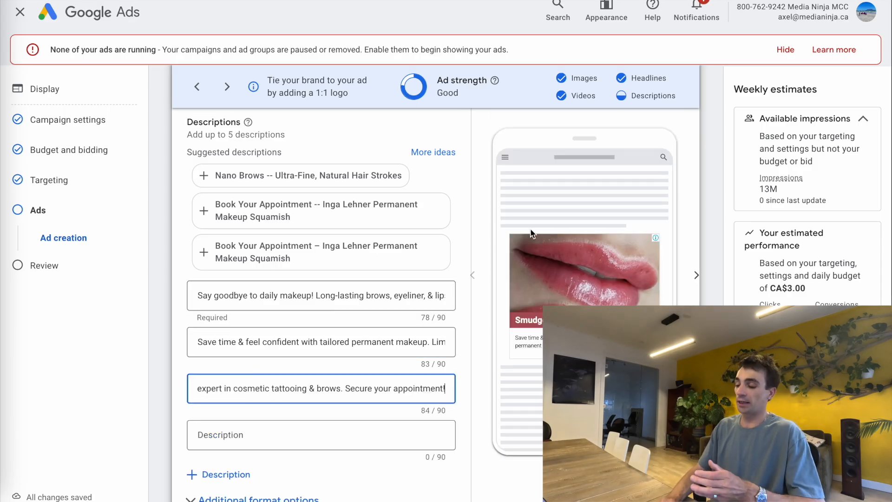
{"action": "scroll", "coordinate": [531, 234], "scroll_direction": "up", "scroll_amount": 1}
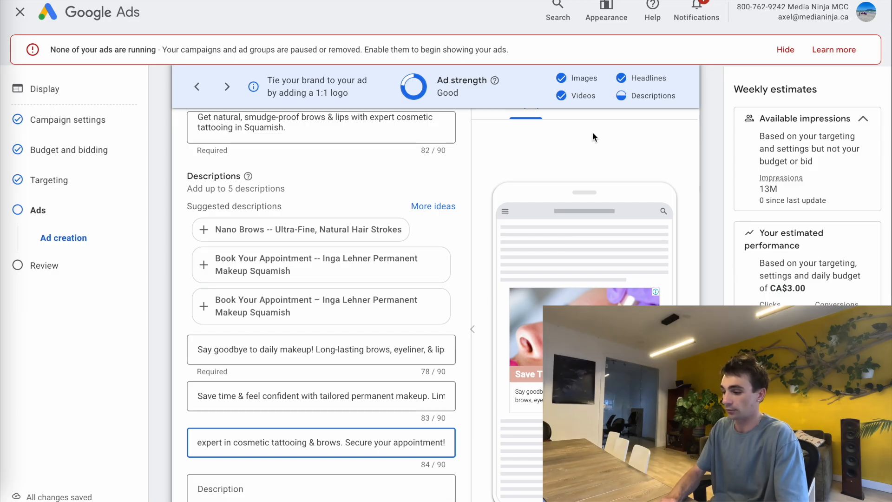
- Preview the ad in Gmail and YouTube, then expand More options under Ad URL options
{"action": "scroll", "coordinate": [593, 132], "scroll_direction": "up", "scroll_amount": 2}
{"action": "left_click", "coordinate": [590, 165]}
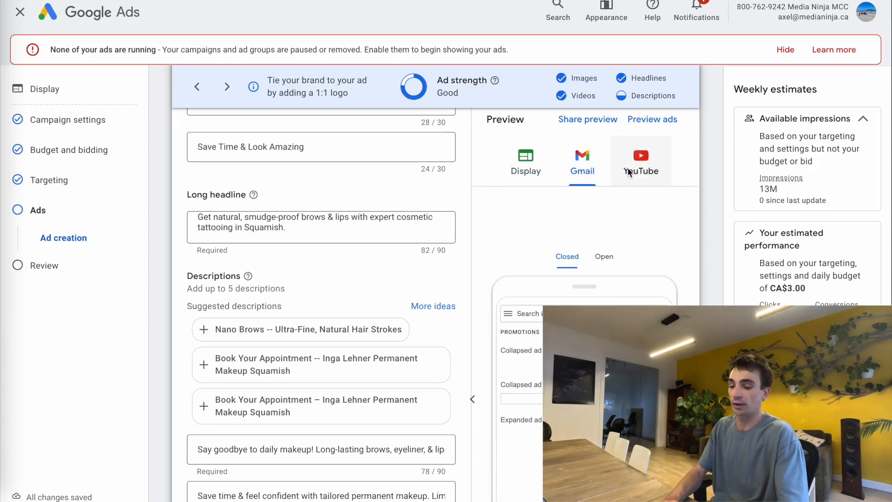
{"action": "left_click", "coordinate": [628, 168]}
{"action": "scroll", "coordinate": [398, 365], "scroll_direction": "down", "scroll_amount": 8}
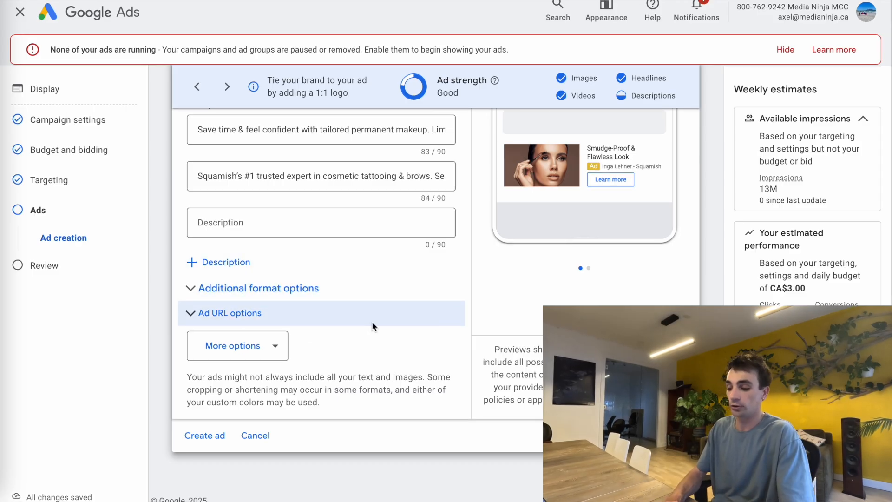
{"action": "left_click", "coordinate": [280, 346]}
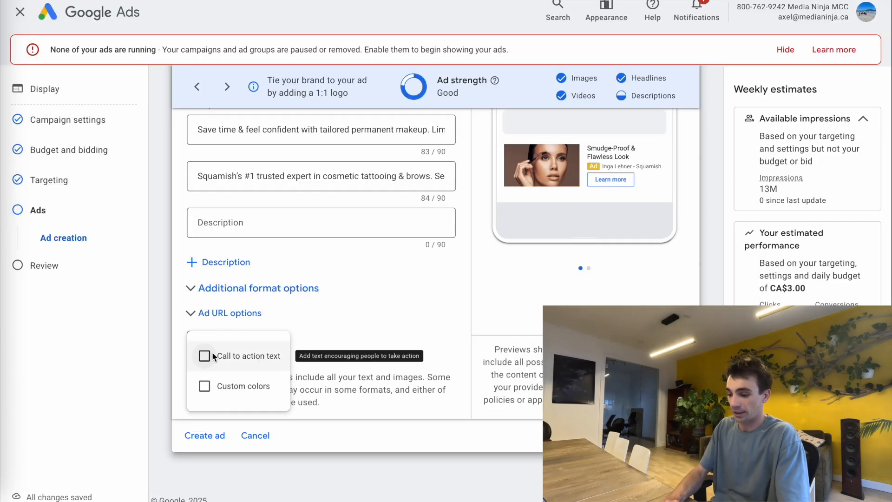
- Set the ad's custom call-to-action text to Book Now and continue to the Review step
{"action": "left_click", "coordinate": [209, 354]}
{"action": "scroll", "coordinate": [277, 313], "scroll_direction": "down", "scroll_amount": 2}
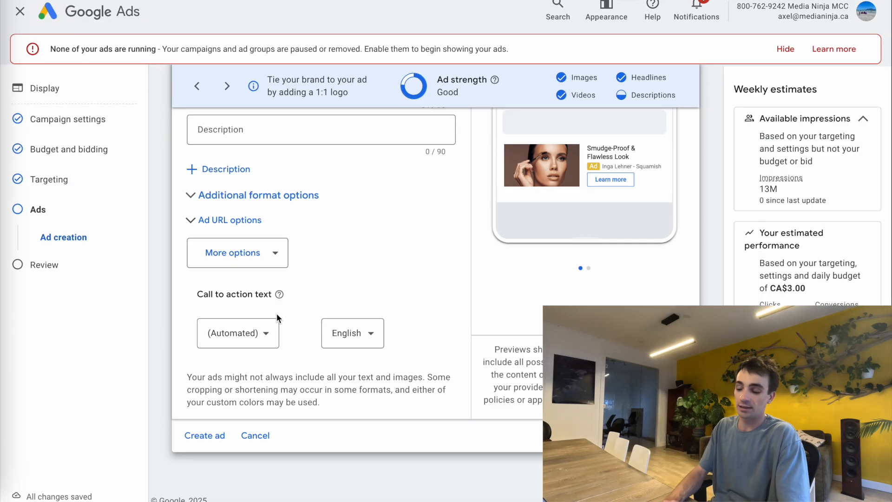
{"action": "left_click", "coordinate": [247, 335]}
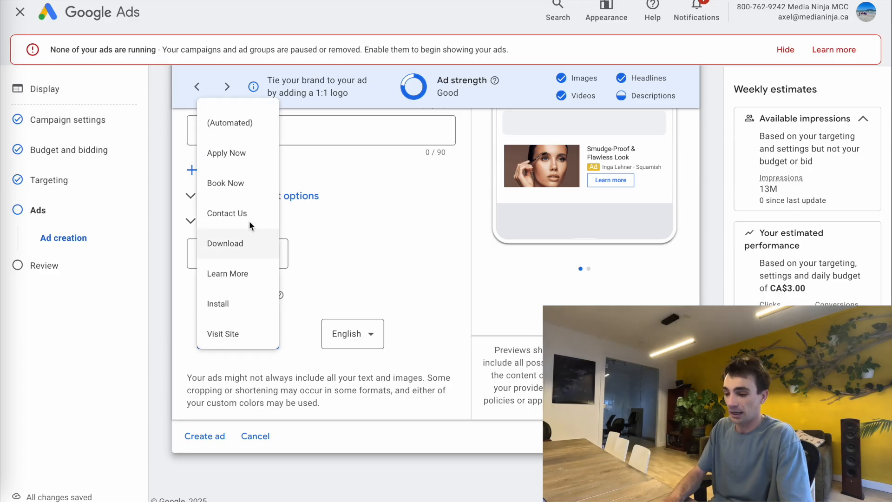
{"action": "scroll", "coordinate": [246, 188], "scroll_direction": "down", "scroll_amount": 3}
{"action": "scroll", "coordinate": [252, 235], "scroll_direction": "up", "scroll_amount": 3}
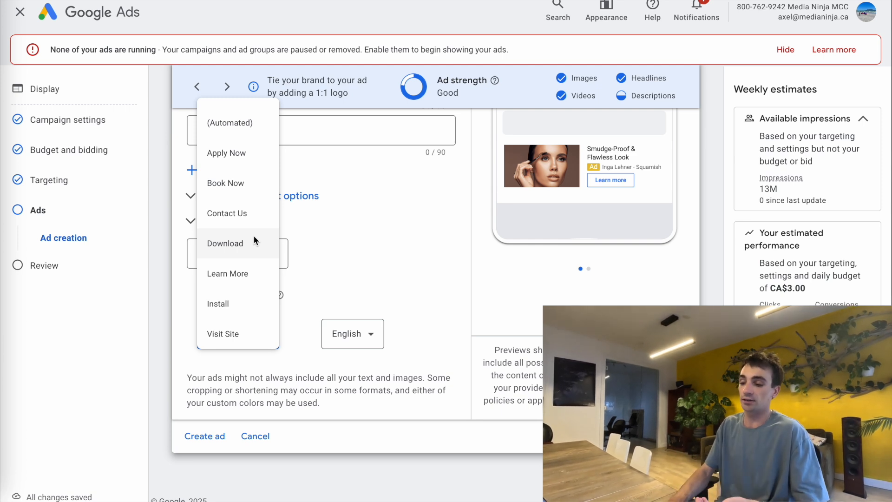
{"action": "left_click", "coordinate": [243, 181]}
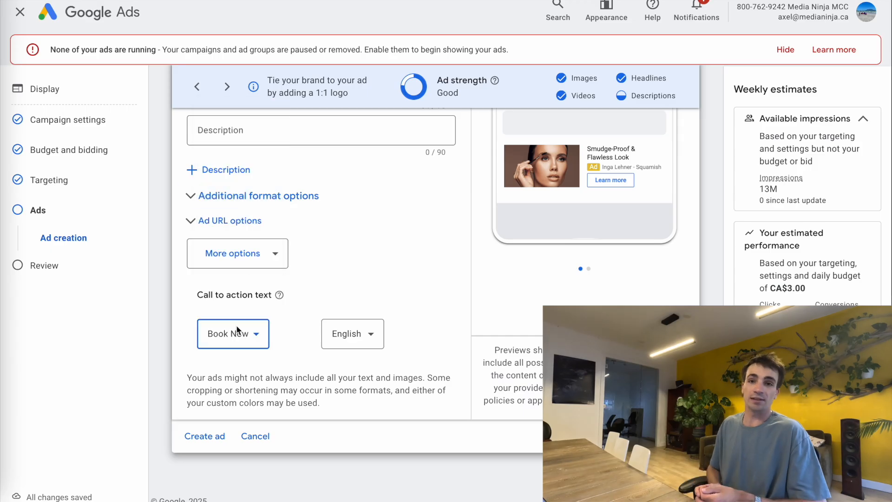
{"action": "left_click", "coordinate": [237, 329]}
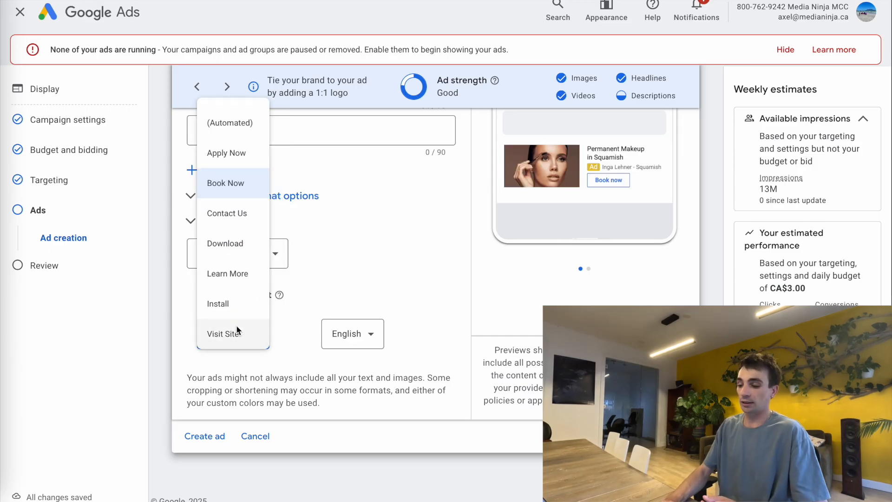
{"action": "scroll", "coordinate": [236, 325], "scroll_direction": "down", "scroll_amount": 3}
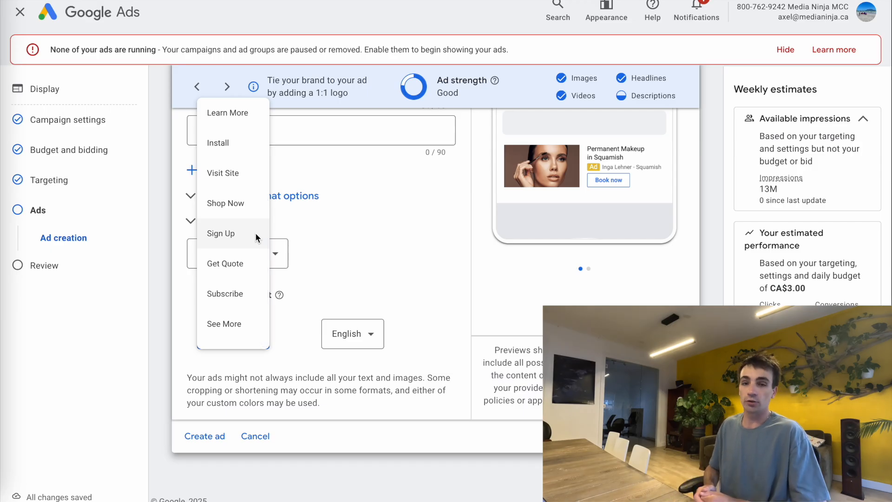
{"action": "scroll", "coordinate": [250, 211], "scroll_direction": "up", "scroll_amount": 2}
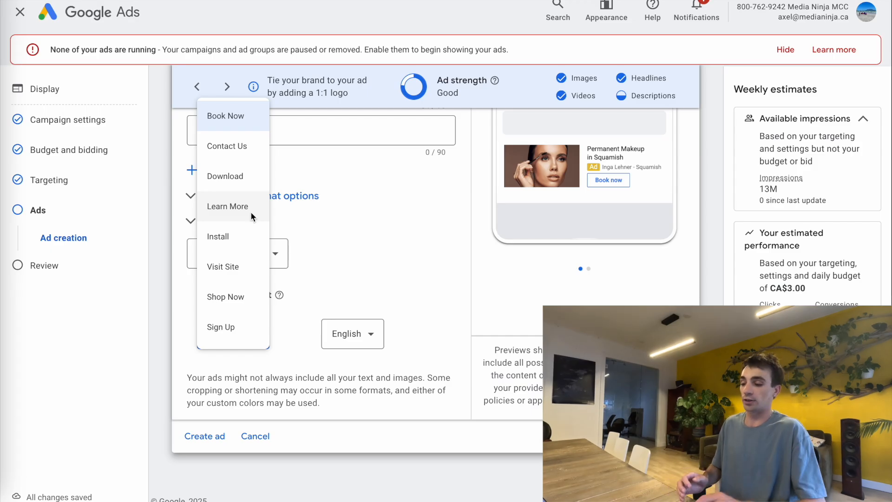
{"action": "left_click", "coordinate": [353, 233]}
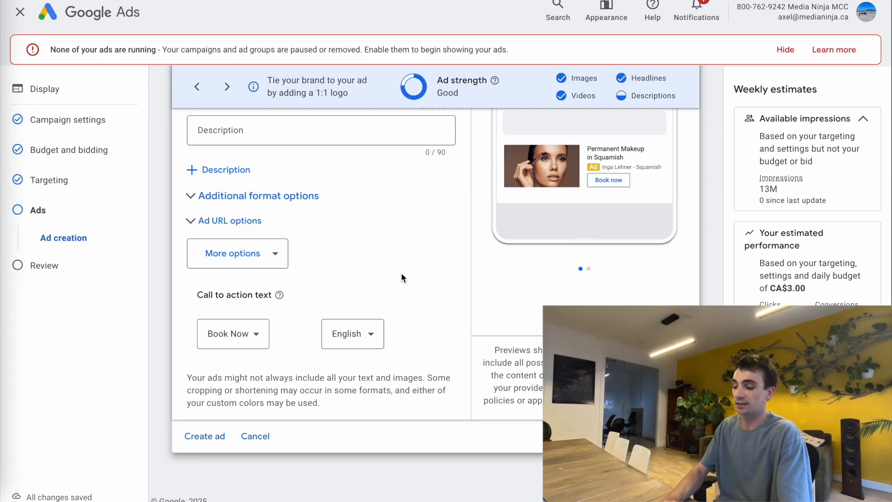
{"action": "left_click", "coordinate": [675, 484]}
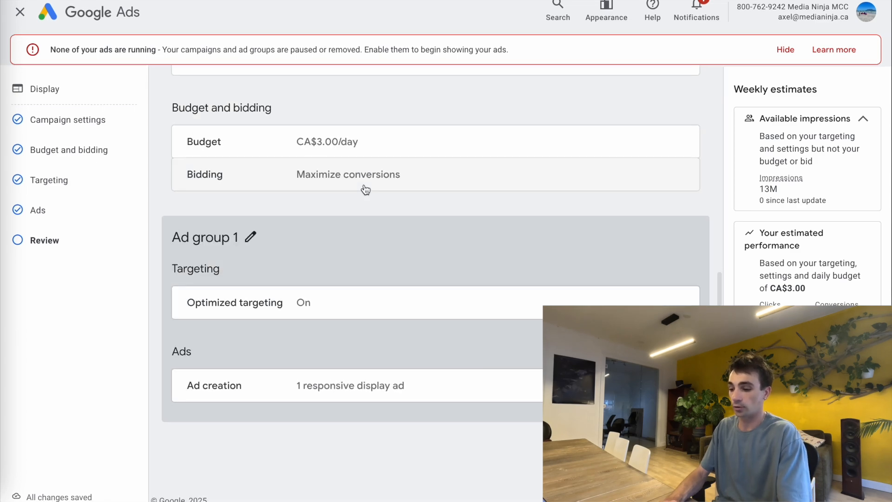
- Rename Ad group 1 to Makeup and publish the Display Retargeting Campaign (Eyebrow & Makeup)
{"action": "left_click", "coordinate": [251, 236]}
{"action": "key", "text": "ctrl+a"}
{"action": "type", "text": "Makeup"}
{"action": "key", "text": "Return"}
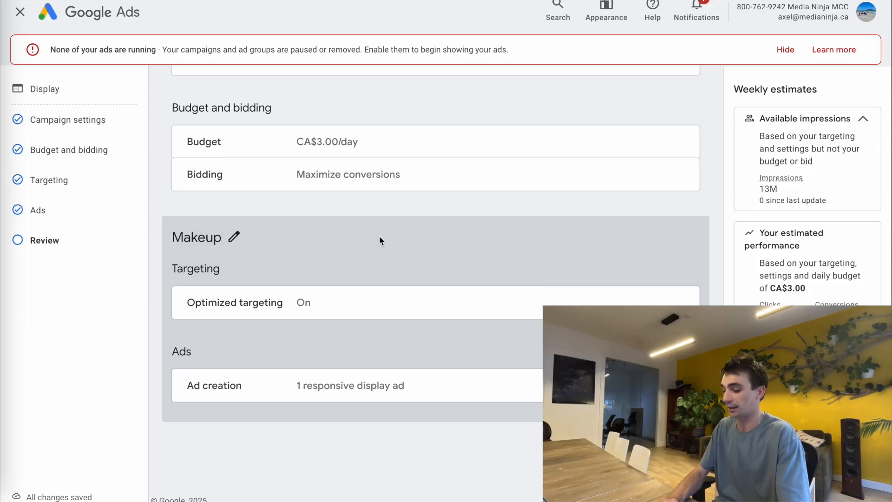
{"action": "left_click", "coordinate": [668, 447]}
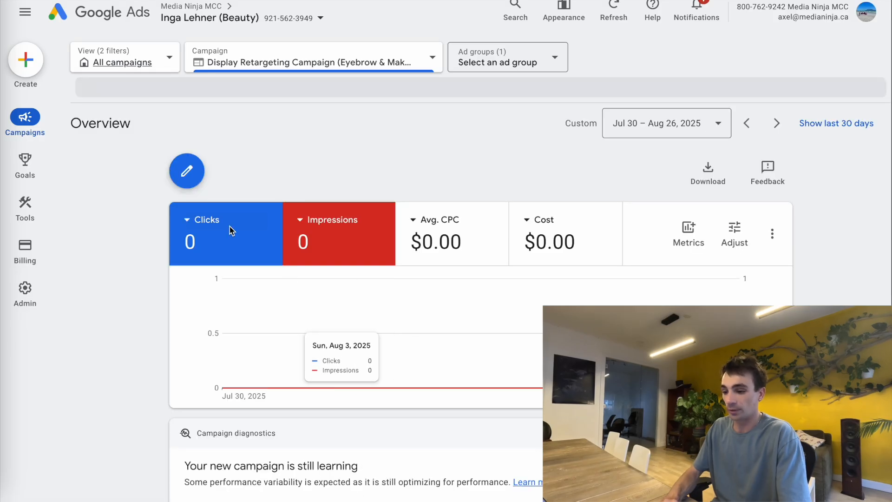
- From Campaigns > Campaigns, set the Display Retargeting Campaign's status to Paused
{"action": "scroll", "coordinate": [266, 179], "scroll_direction": "down", "scroll_amount": 8}
{"action": "mouse_move", "coordinate": [44, 127]}
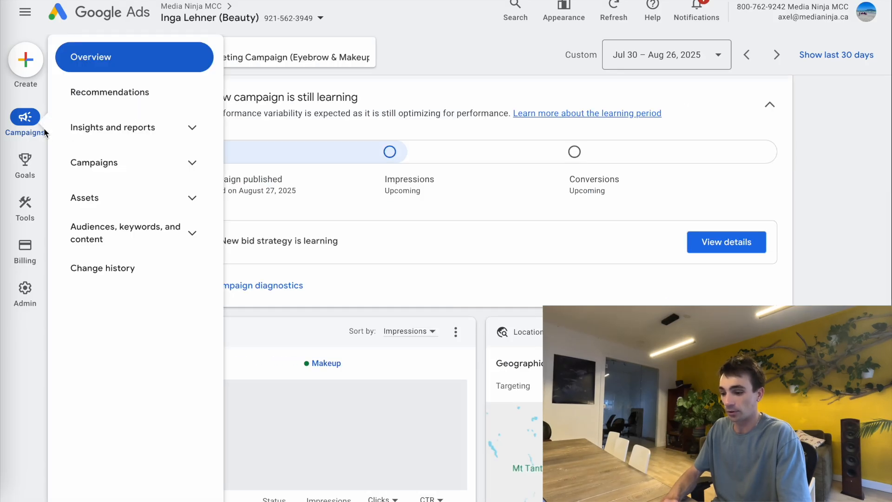
{"action": "left_click", "coordinate": [123, 162]}
{"action": "left_click", "coordinate": [130, 194]}
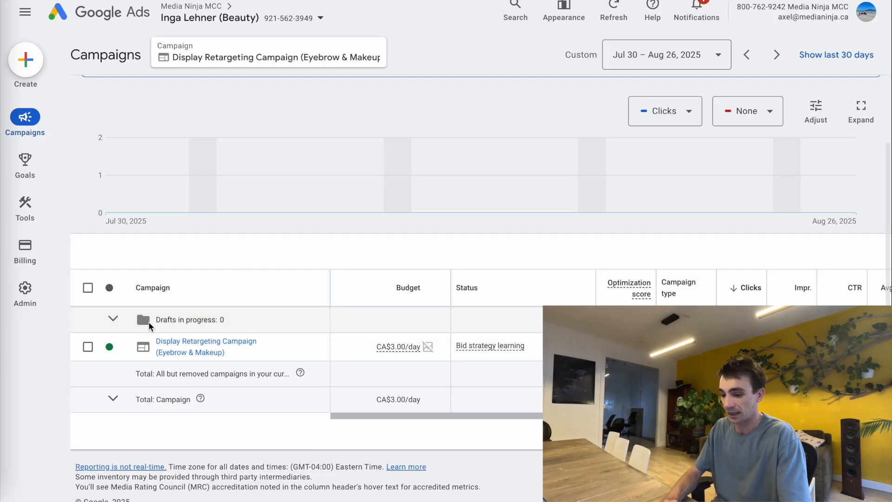
{"action": "left_click", "coordinate": [113, 347]}
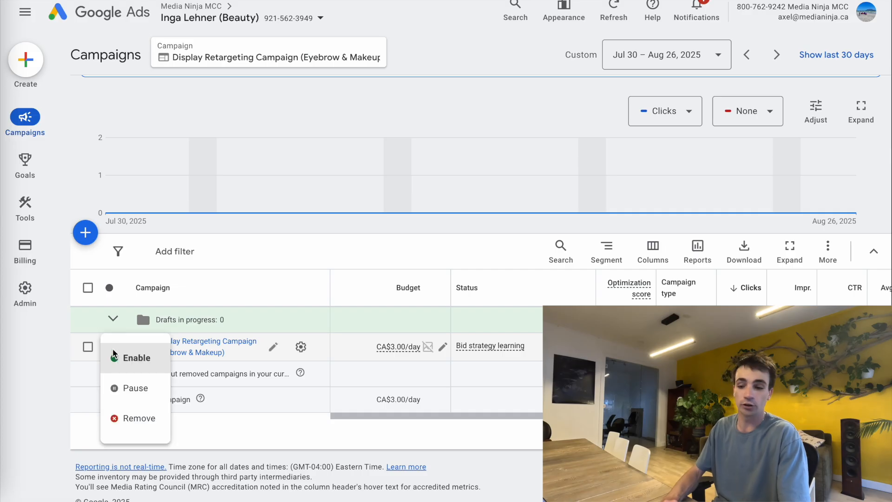
{"action": "left_click", "coordinate": [129, 386]}
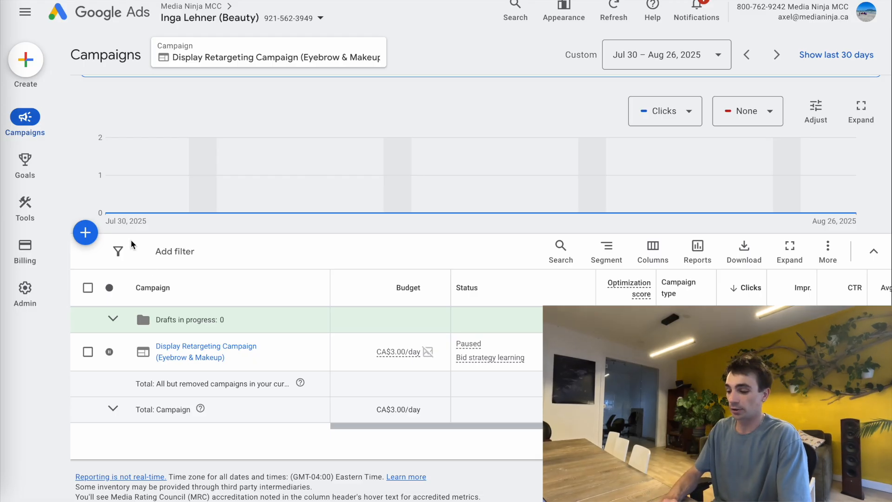
- Copy the Makeup ad group and paste it into the same campaign as Makeup #2
{"action": "left_click", "coordinate": [192, 350]}
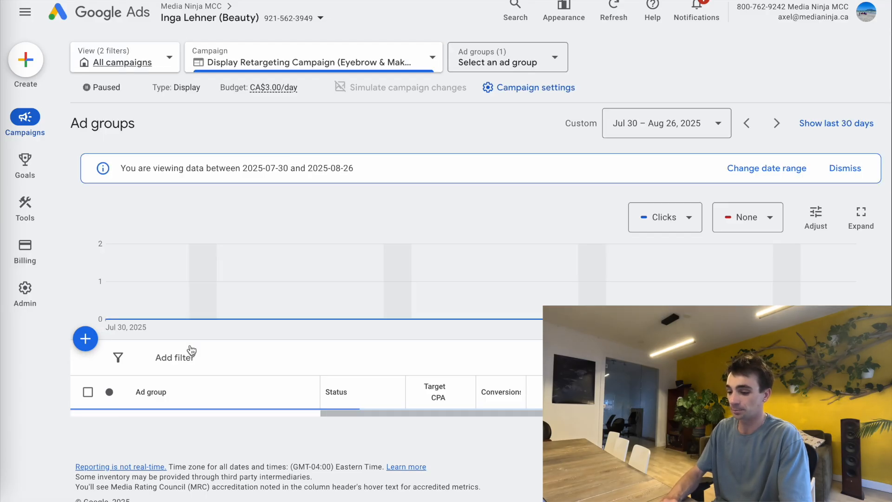
{"action": "left_click", "coordinate": [89, 375]}
{"action": "left_click", "coordinate": [157, 307]}
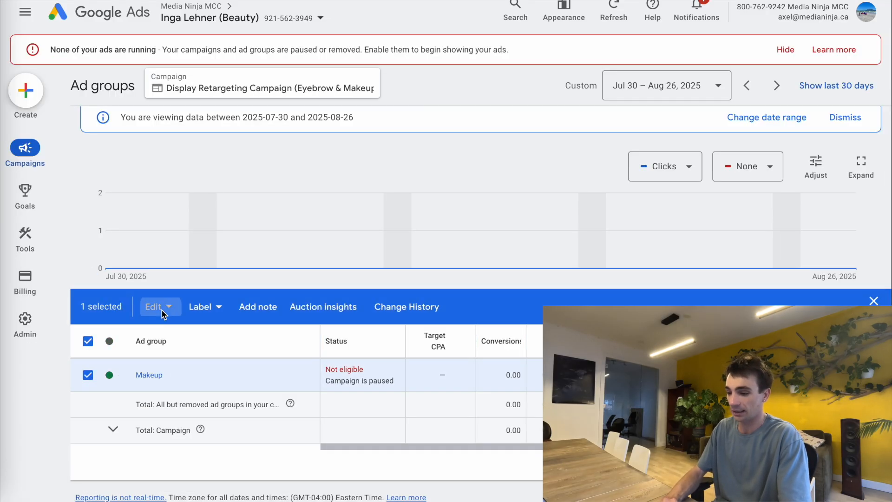
{"action": "left_click", "coordinate": [204, 135]}
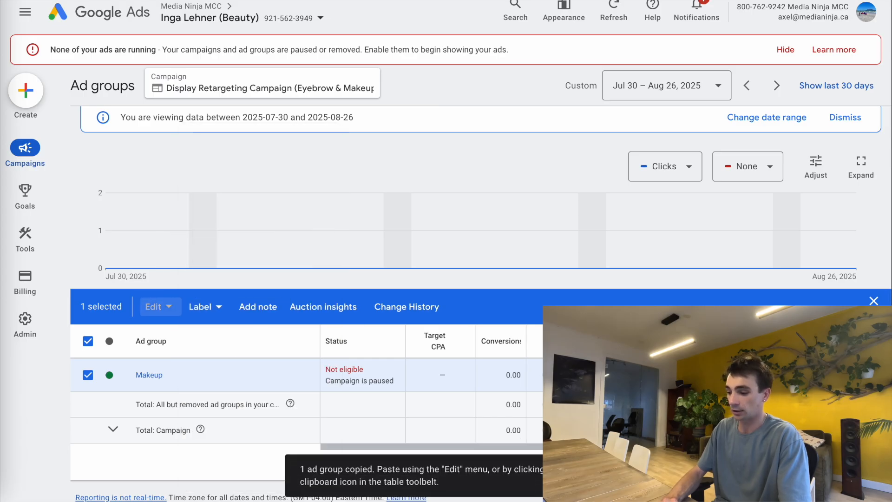
{"action": "left_click", "coordinate": [872, 301]}
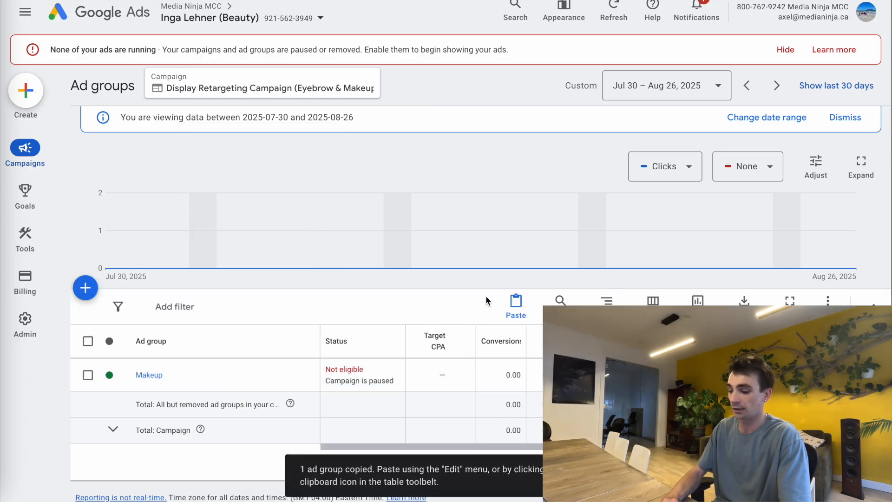
{"action": "left_click", "coordinate": [516, 308]}
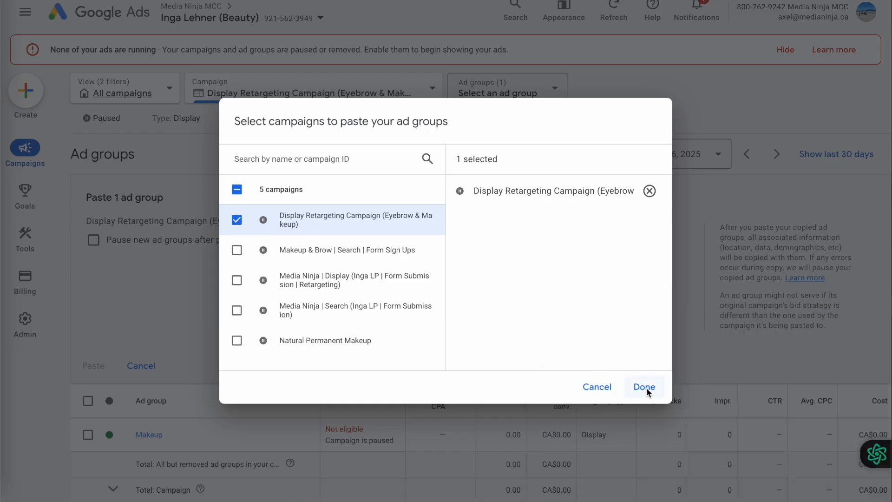
{"action": "left_click", "coordinate": [645, 388]}
{"action": "left_click", "coordinate": [88, 364]}
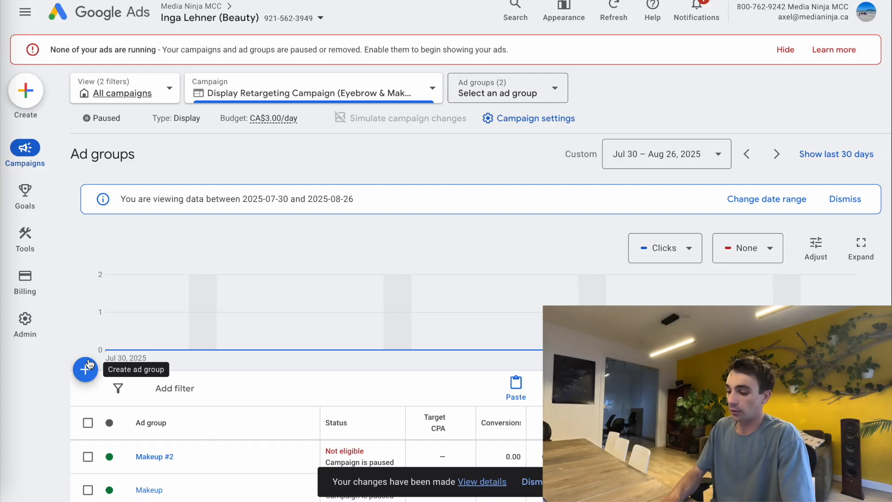
- Rename the Makeup #2 ad group to Eyebrows and open its Ads page
{"action": "scroll", "coordinate": [155, 370], "scroll_direction": "down", "scroll_amount": 3}
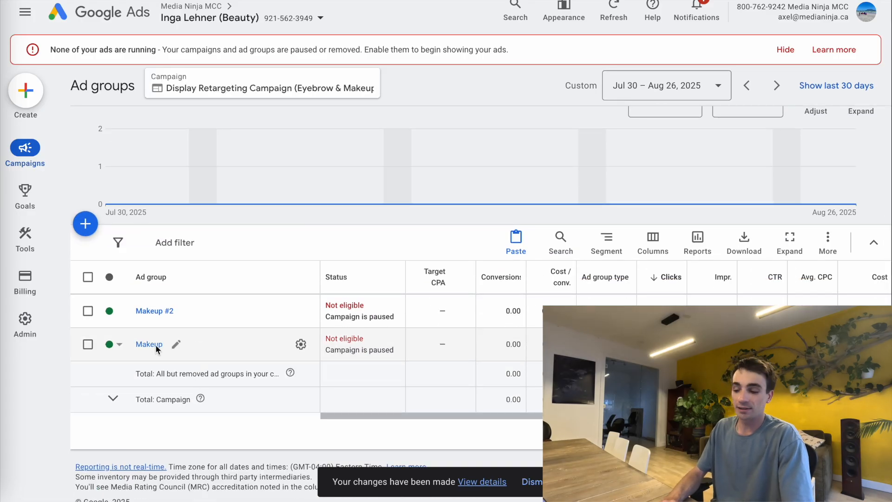
{"action": "mouse_move", "coordinate": [185, 312]}
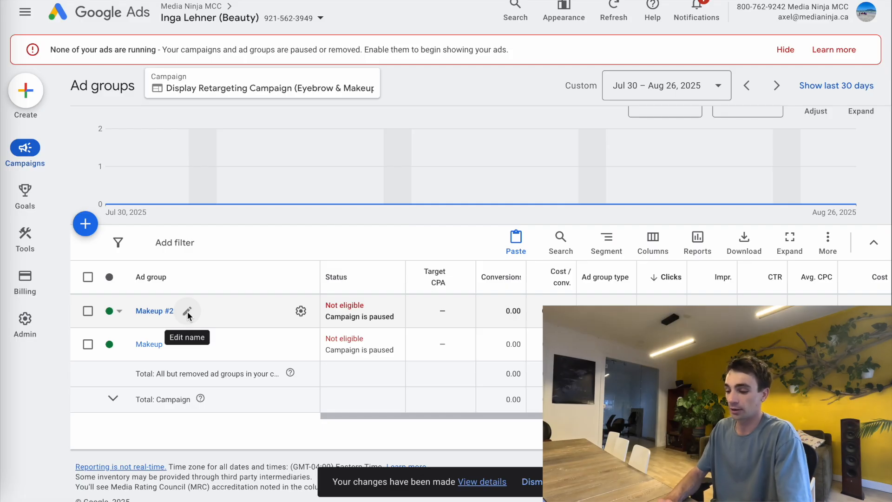
{"action": "left_click", "coordinate": [187, 312]}
{"action": "key", "text": "ctrl+a"}
{"action": "type", "text": "Eyebrows"}
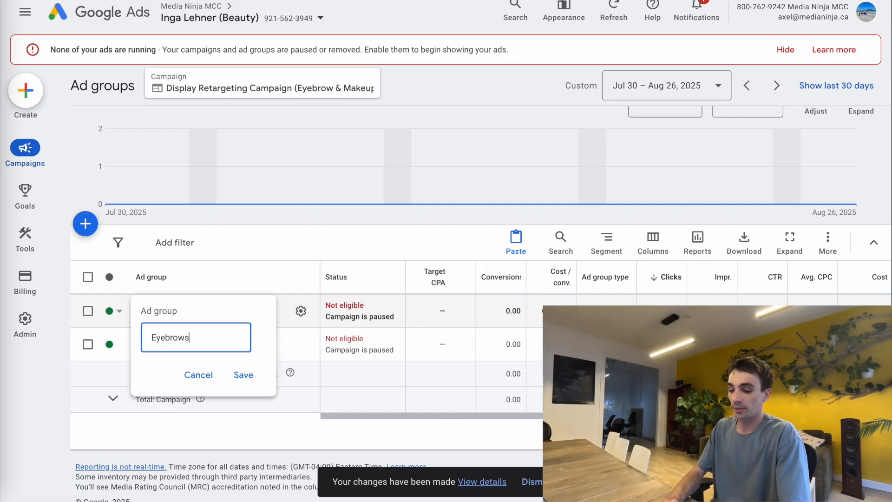
{"action": "left_click", "coordinate": [242, 375]}
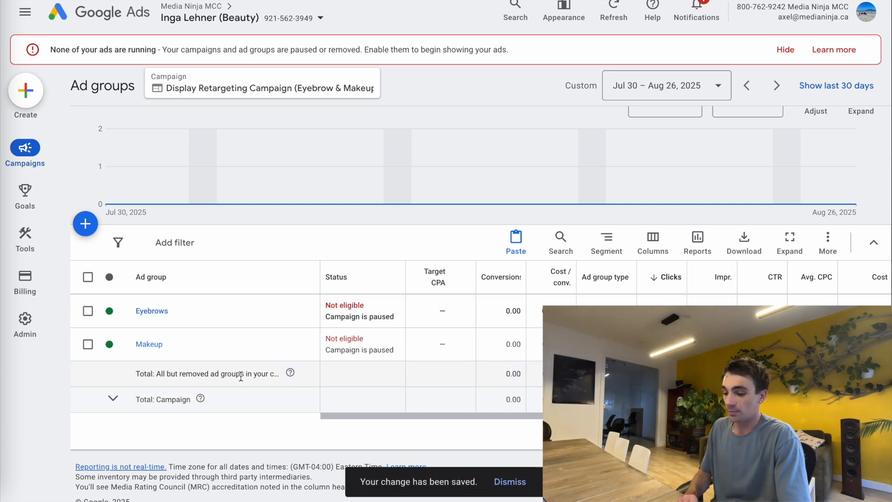
{"action": "left_click", "coordinate": [150, 312]}
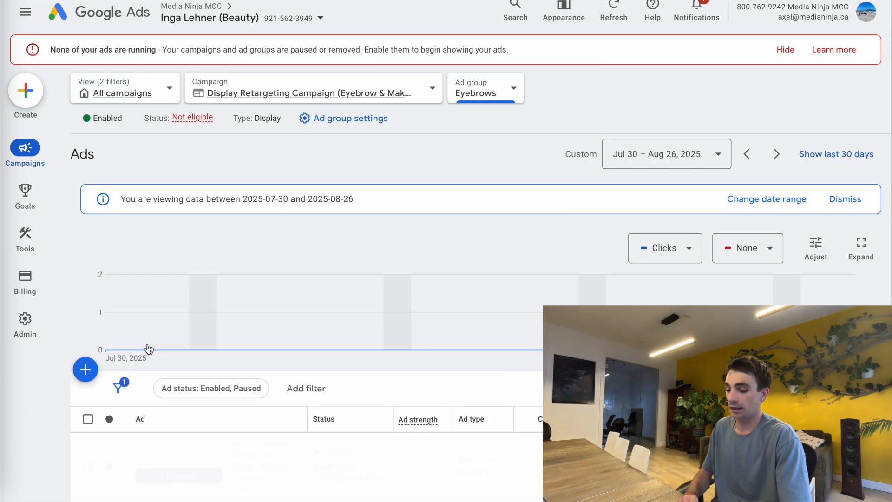
- Edit the Eyebrows ad and open the image chooser in its Images section
{"action": "scroll", "coordinate": [179, 354], "scroll_direction": "down", "scroll_amount": 3}
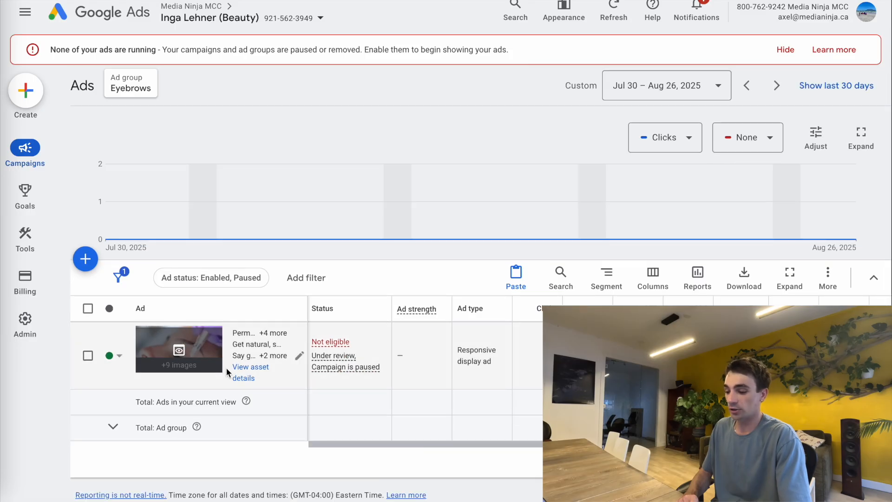
{"action": "left_click", "coordinate": [299, 356]}
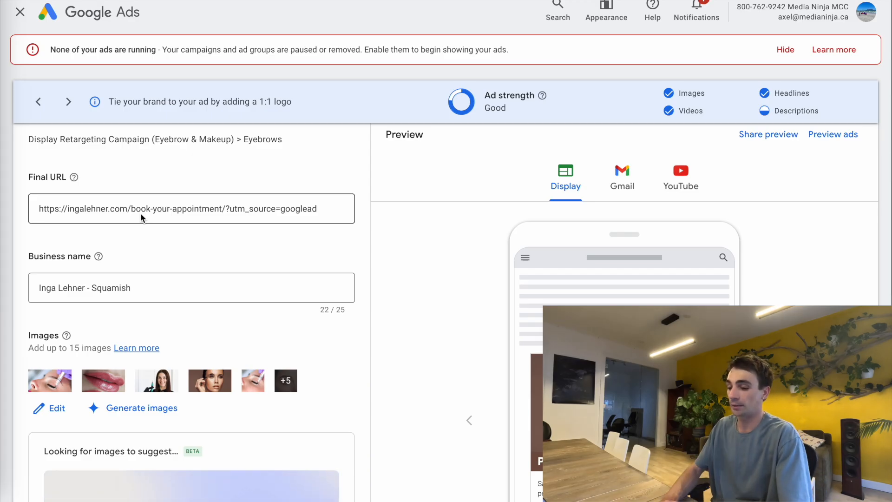
{"action": "scroll", "coordinate": [177, 243], "scroll_direction": "down", "scroll_amount": 2}
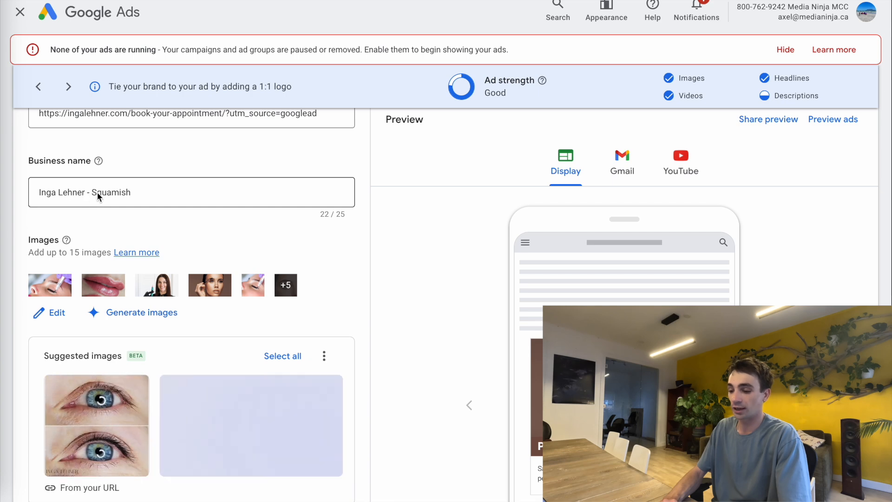
{"action": "left_click", "coordinate": [49, 309]}
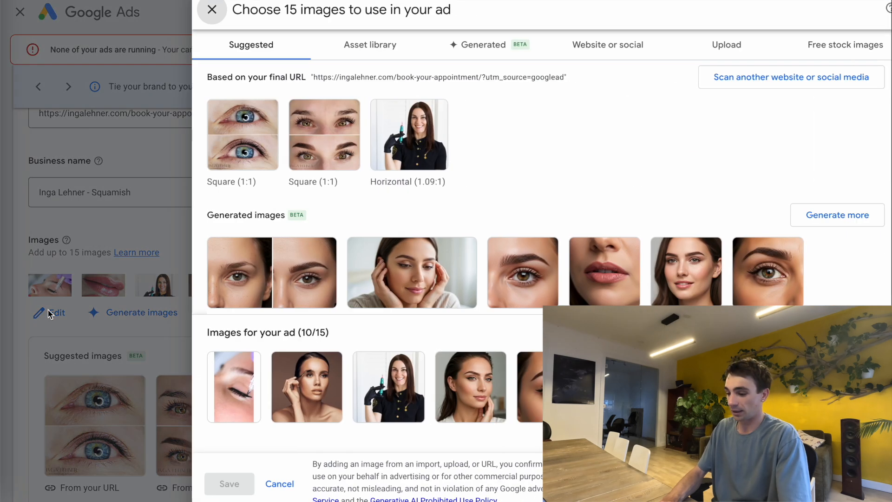
- Deselect five unwanted images from the ad, including the lips and eyeliner photos
{"action": "scroll", "coordinate": [390, 274], "scroll_direction": "down", "scroll_amount": 6}
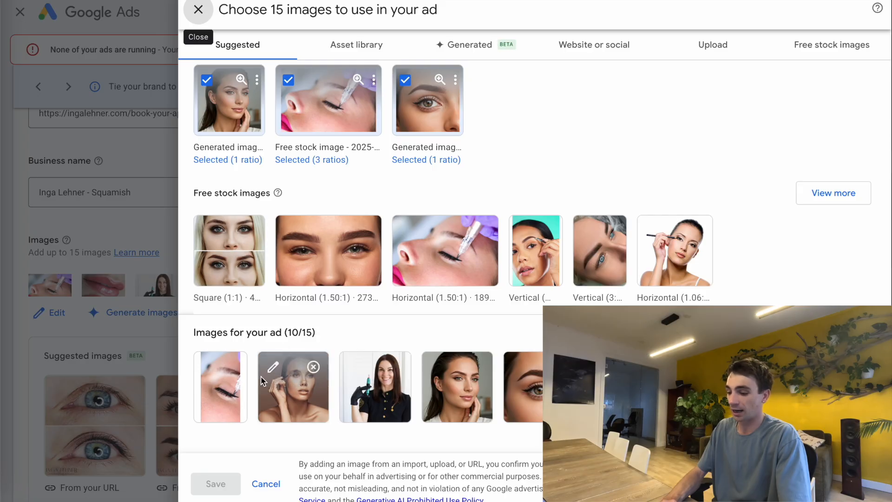
{"action": "left_click", "coordinate": [239, 367]}
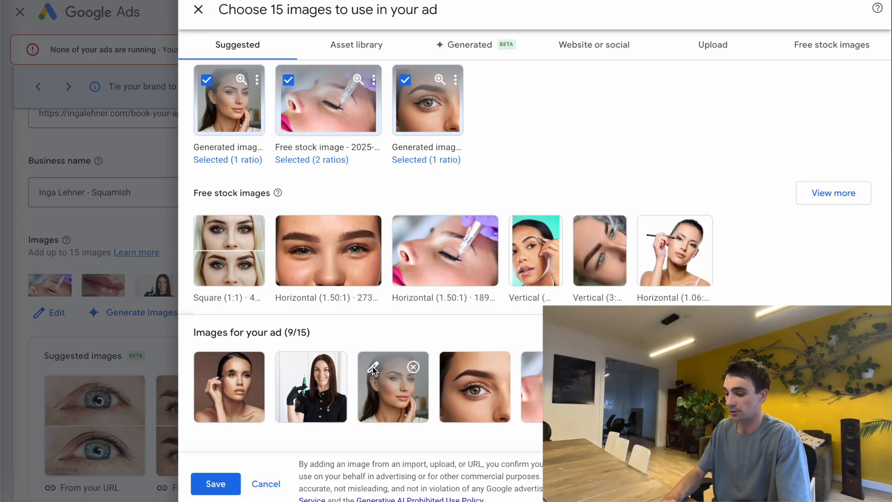
{"action": "left_click", "coordinate": [413, 367]}
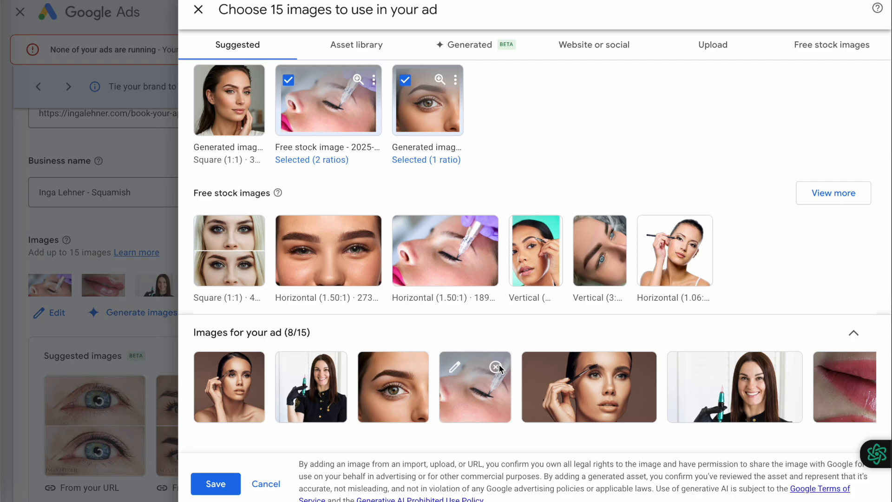
{"action": "left_click", "coordinate": [496, 367]}
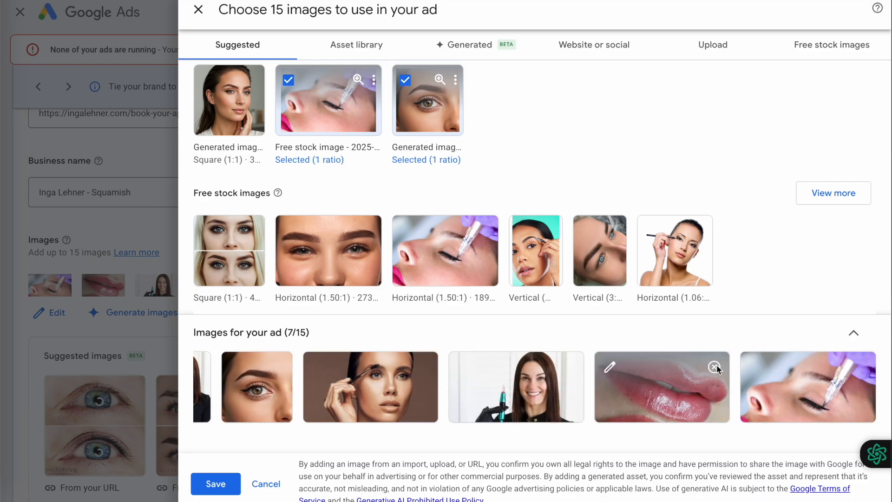
{"action": "left_click", "coordinate": [710, 367]}
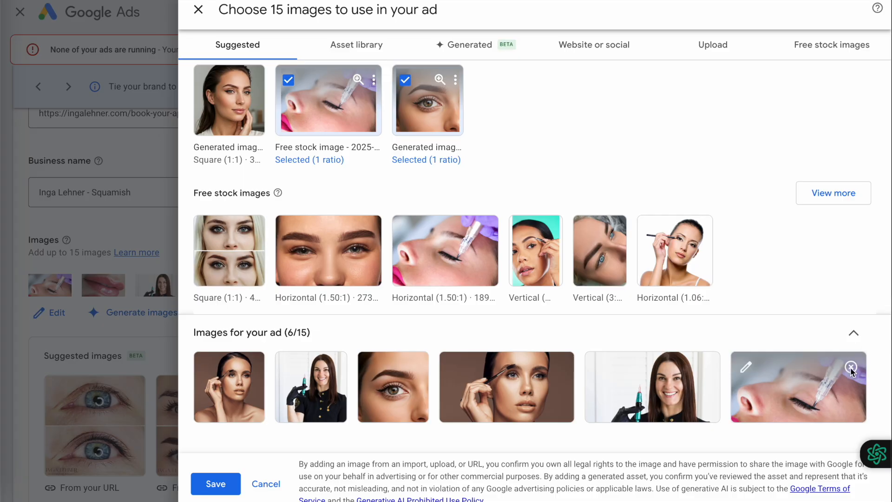
{"action": "left_click", "coordinate": [851, 367]}
- Add the brow-pencil, vertical, close-up and before-and-after brow photos to reach 15/15, then save
{"action": "left_click", "coordinate": [666, 260]}
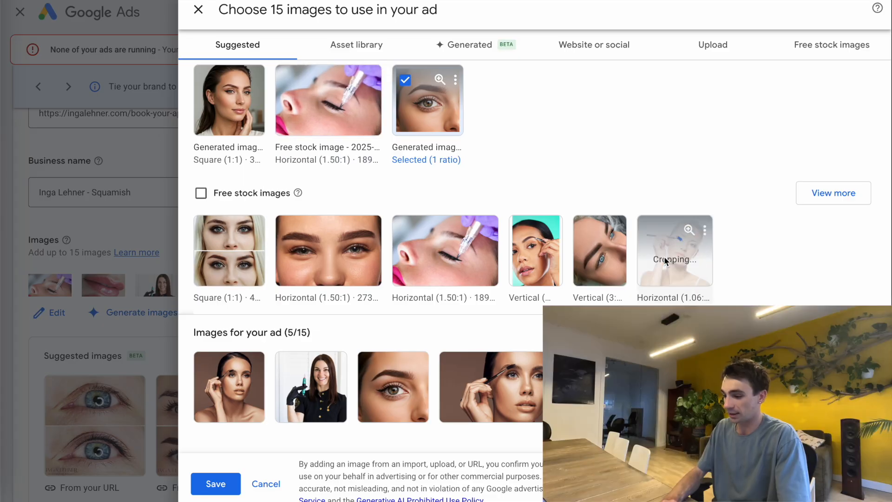
{"action": "left_click", "coordinate": [535, 259]}
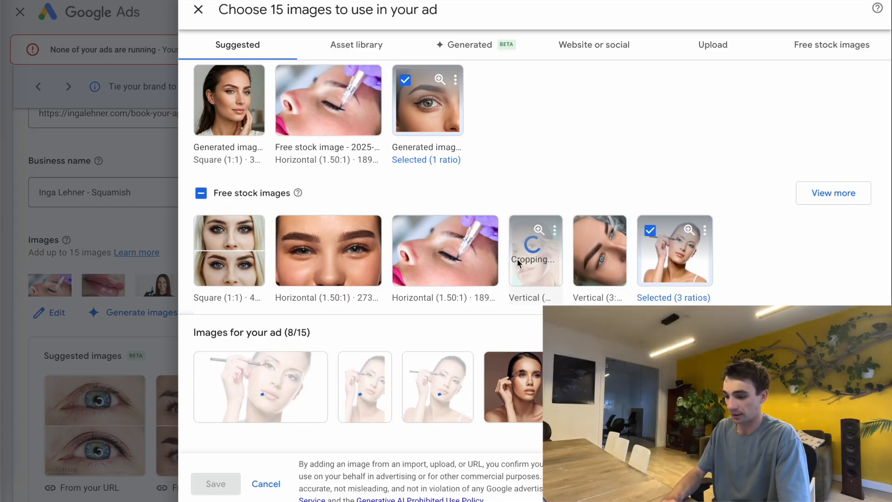
{"action": "left_click", "coordinate": [328, 250]}
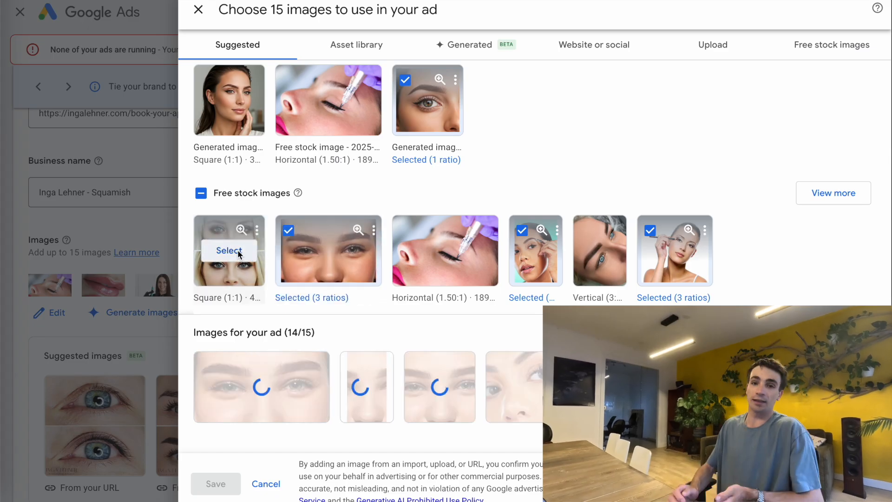
{"action": "left_click", "coordinate": [239, 255]}
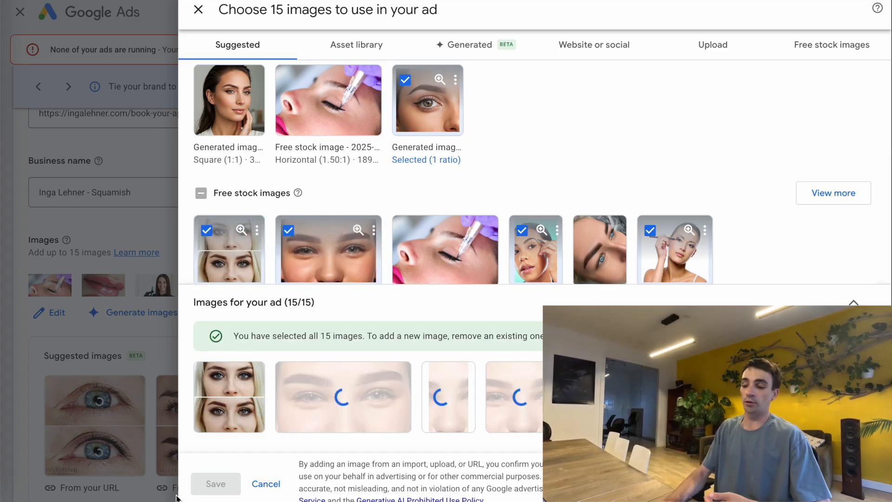
{"action": "left_click", "coordinate": [232, 484]}
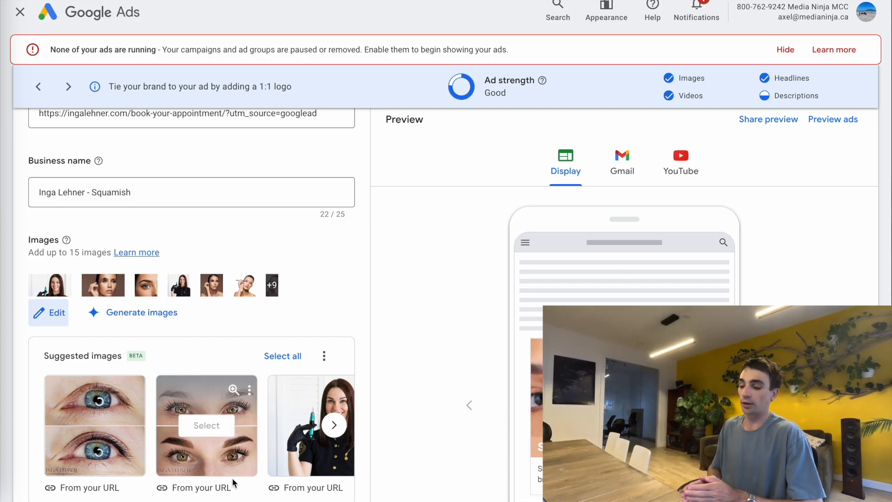
{"action": "scroll", "coordinate": [232, 484], "scroll_direction": "down", "scroll_amount": 8}
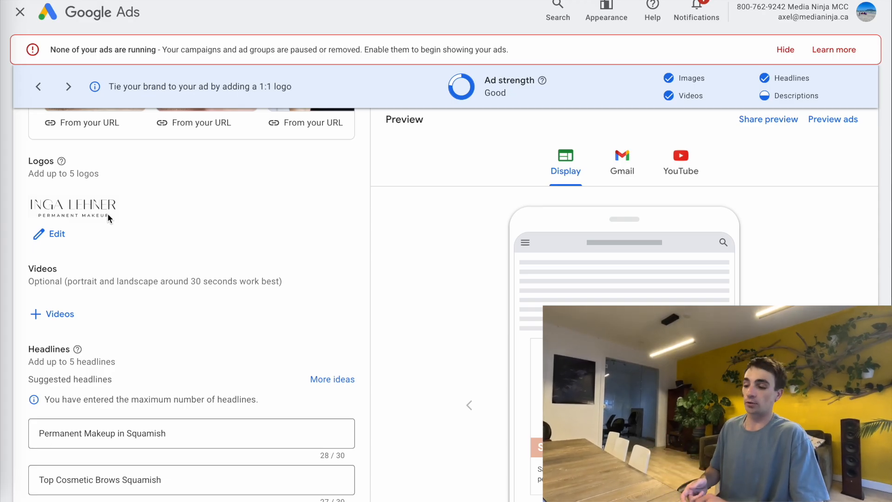
{"action": "scroll", "coordinate": [105, 278], "scroll_direction": "down", "scroll_amount": 2}
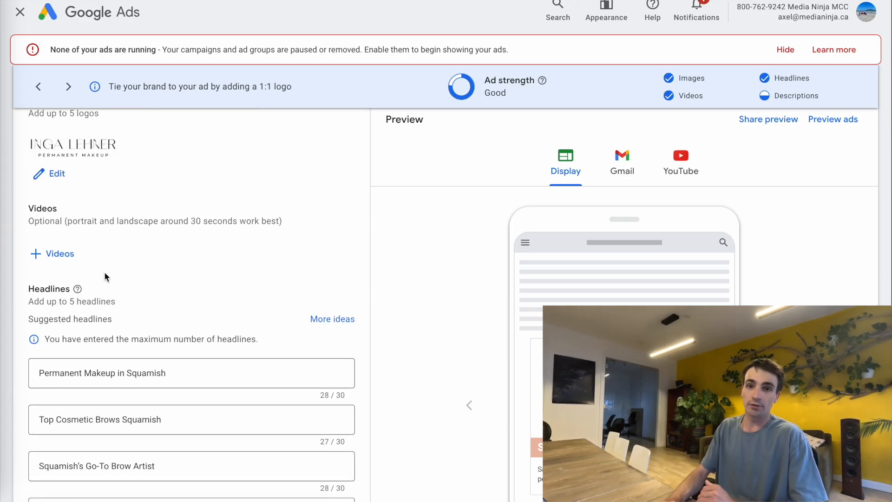
{"action": "scroll", "coordinate": [105, 274], "scroll_direction": "down", "scroll_amount": 1}
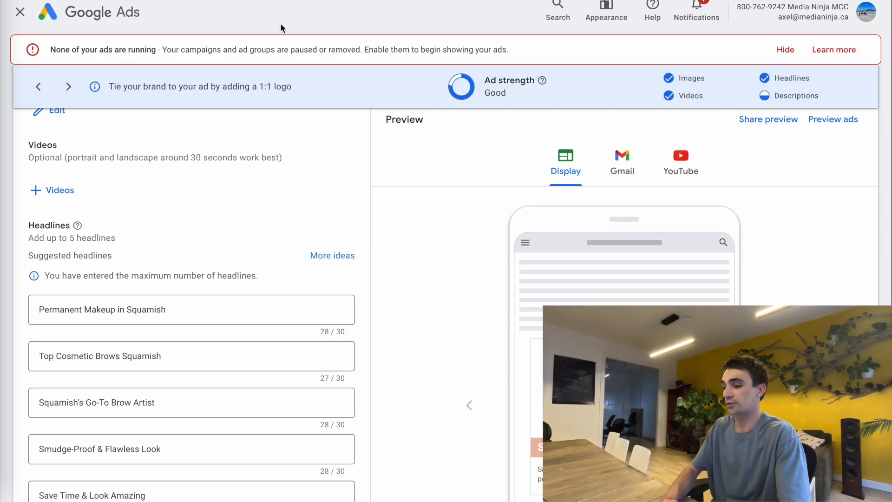
{"action": "left_click", "coordinate": [279, 1]}
- Copy 'Top Cosmetic Brows Squamish' from the doc into the ad's first headline
{"action": "scroll", "coordinate": [306, 248], "scroll_direction": "down", "scroll_amount": 5}
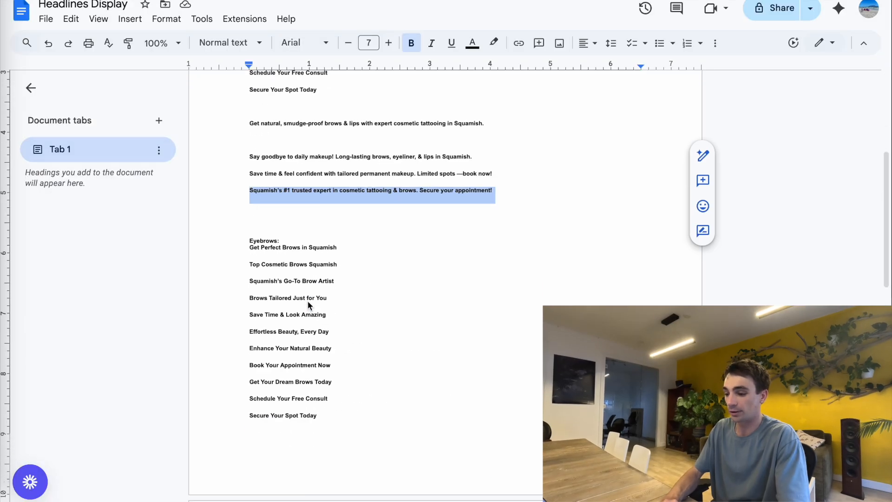
{"action": "triple_click", "coordinate": [300, 250]}
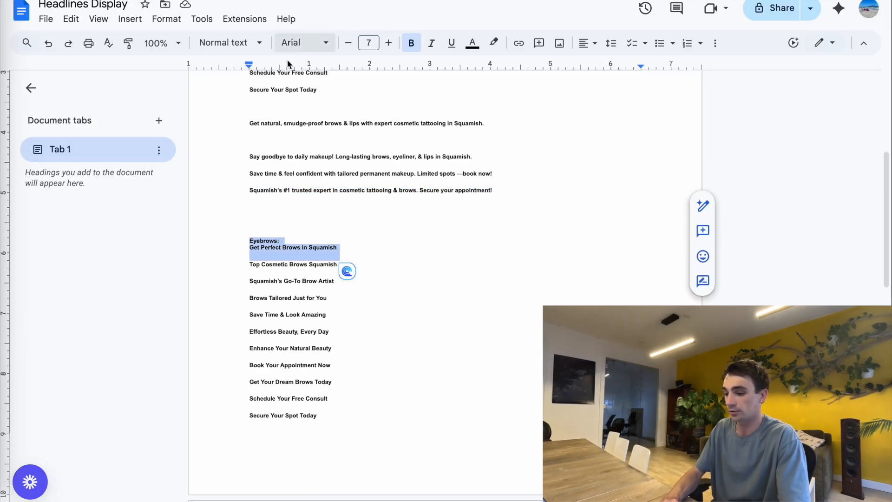
{"action": "triple_click", "coordinate": [279, 264]}
{"action": "key", "text": "ctrl+c"}
{"action": "left_click", "coordinate": [249, 2]}
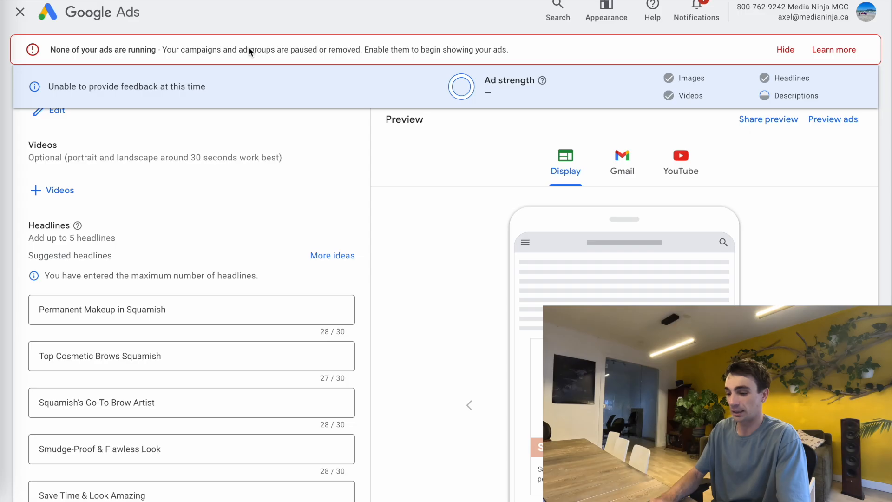
{"action": "double_click", "coordinate": [140, 319]}
{"action": "key", "text": "ctrl+a"}
{"action": "key", "text": "BackSpace"}
{"action": "key", "text": "ctrl+v"}
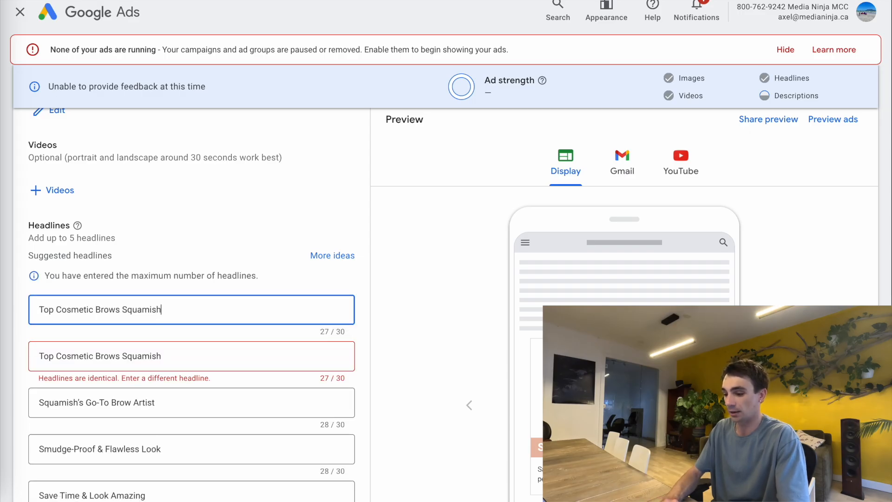
- Replace the duplicate second and fifth headlines with 'Squamish's Go-To Brow Artist' and 'Effortless Beauty, Every Day'
{"action": "left_click", "coordinate": [297, 2]}
{"action": "triple_click", "coordinate": [282, 282]}
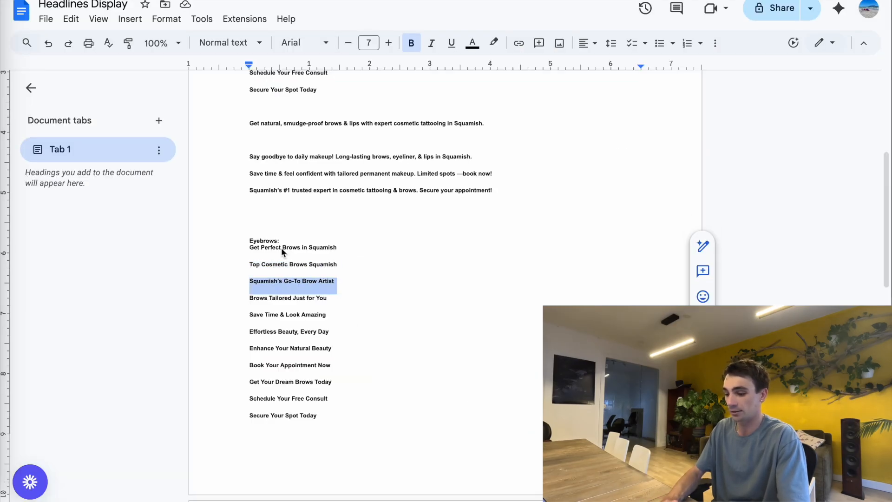
{"action": "left_click", "coordinate": [249, 2]}
{"action": "left_click", "coordinate": [127, 354]}
{"action": "key", "text": "ctrl+a"}
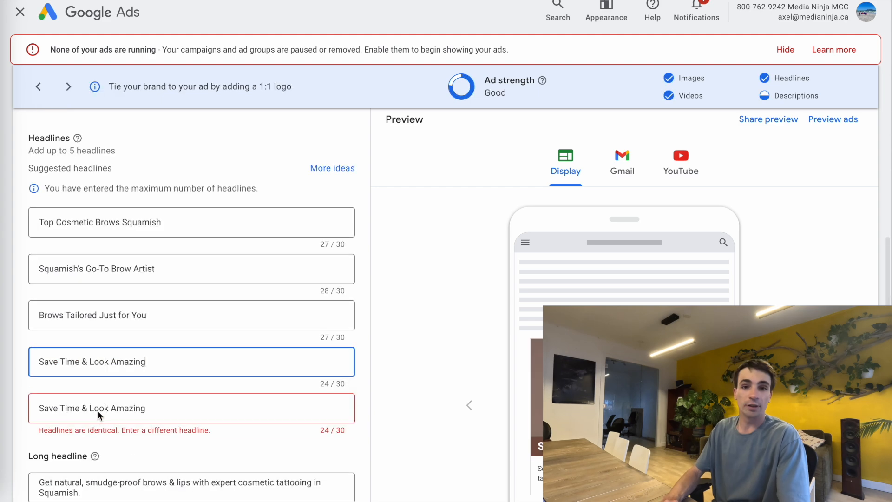
{"action": "left_click", "coordinate": [96, 408]}
{"action": "key", "text": "ctrl+a"}
{"action": "type", "text": "Effortless Beauty, Every Day"}
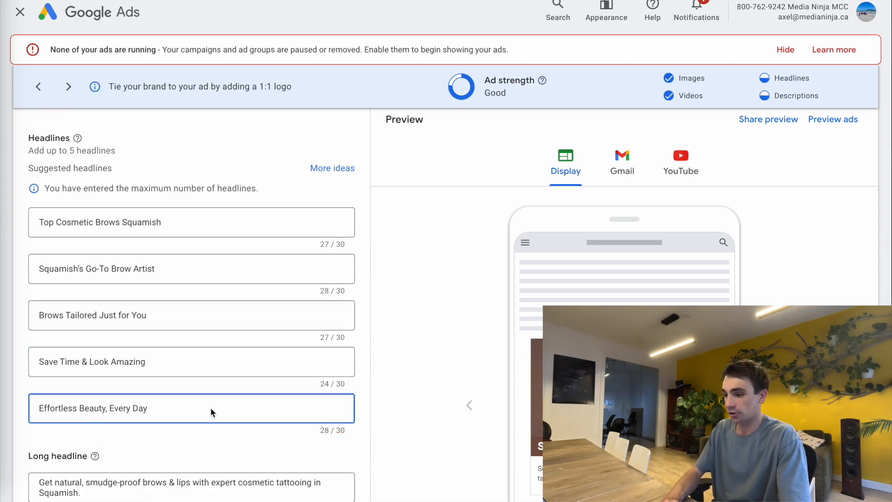
- Paste the brow-focused long headline from the doc into the ad
{"action": "scroll", "coordinate": [214, 409], "scroll_direction": "down", "scroll_amount": 3}
{"action": "left_click", "coordinate": [304, 7]}
{"action": "scroll", "coordinate": [249, 388], "scroll_direction": "down", "scroll_amount": 1}
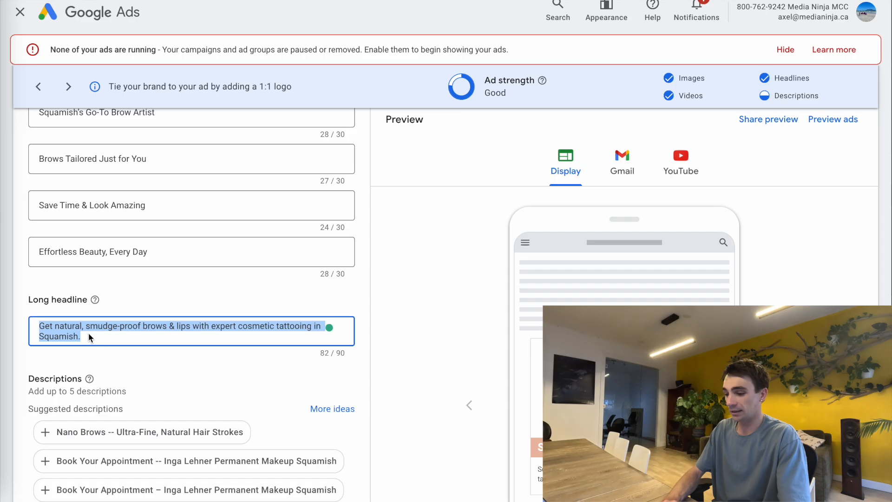
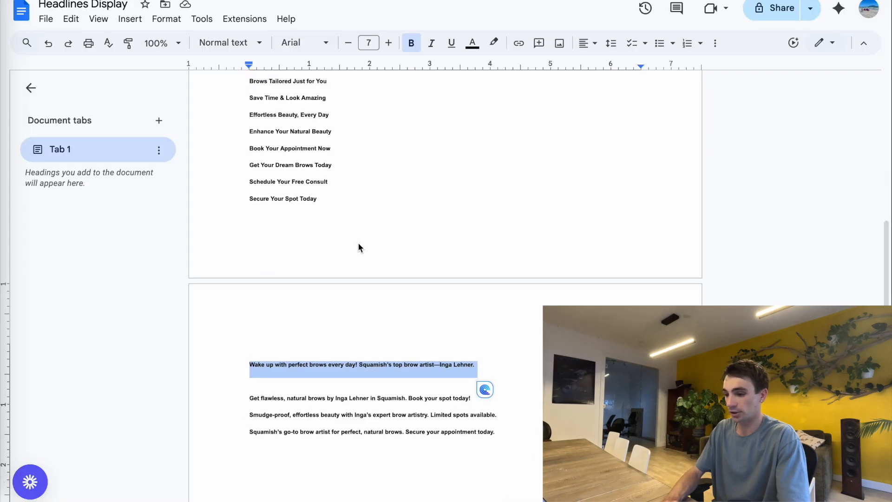
- Replace the third description with the brow-artist copy and save the Eyebrows ad
{"action": "scroll", "coordinate": [358, 247], "scroll_direction": "down", "scroll_amount": 3}
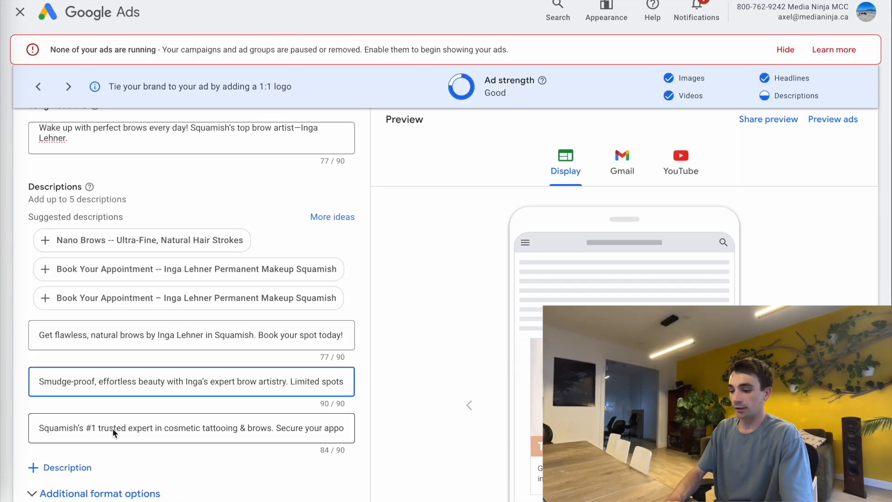
{"action": "left_click", "coordinate": [112, 428]}
{"action": "key", "text": "ctrl+a"}
{"action": "type", "text": "Squamish's go-to brow artist for perfect, natural brows. Secure your appointment today."}
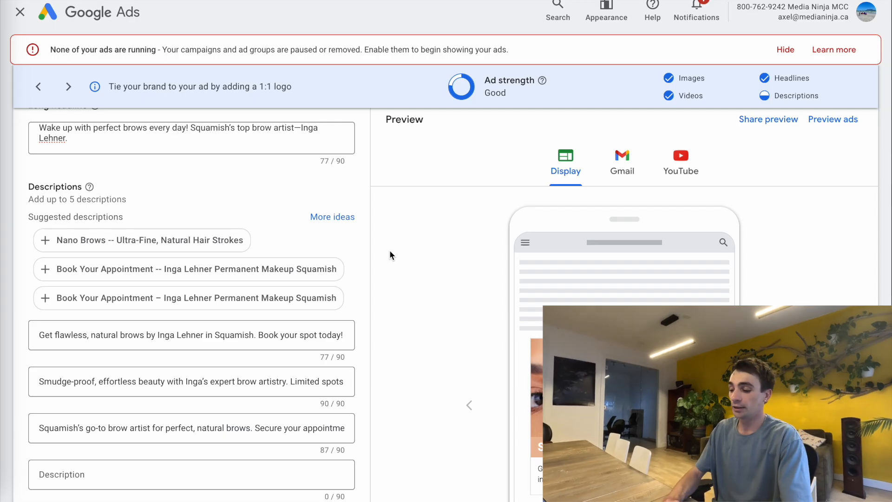
{"action": "scroll", "coordinate": [353, 390], "scroll_direction": "down", "scroll_amount": 7}
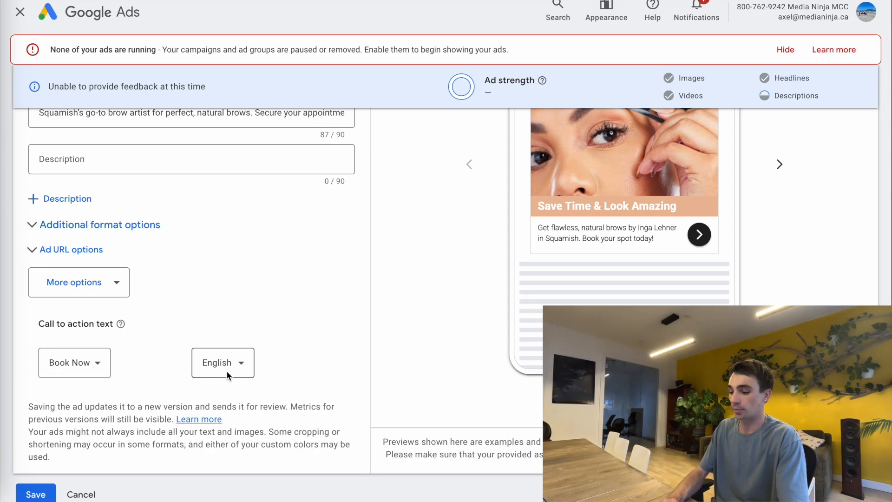
{"action": "scroll", "coordinate": [461, 218], "scroll_direction": "down", "scroll_amount": 1}
{"action": "left_click", "coordinate": [37, 471]}
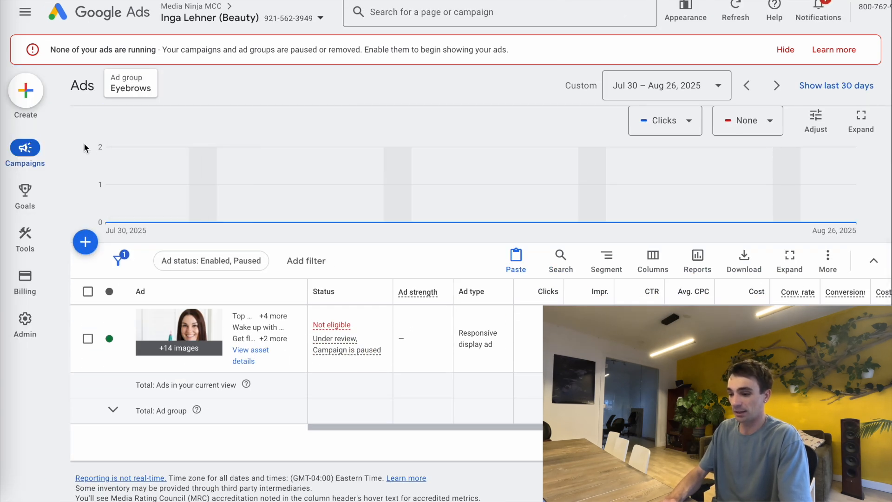
- Go to Campaigns and open the Display Retargeting Campaign (Eyebrow & Makeup) to see its two ad groups
{"action": "mouse_move", "coordinate": [25, 153]}
{"action": "left_click", "coordinate": [118, 223]}
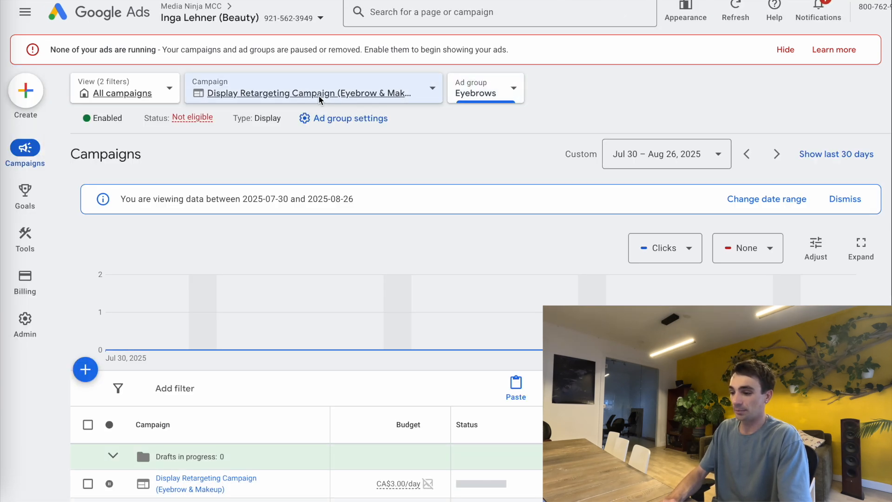
{"action": "left_click", "coordinate": [319, 95]}
{"action": "mouse_move", "coordinate": [536, 90]}
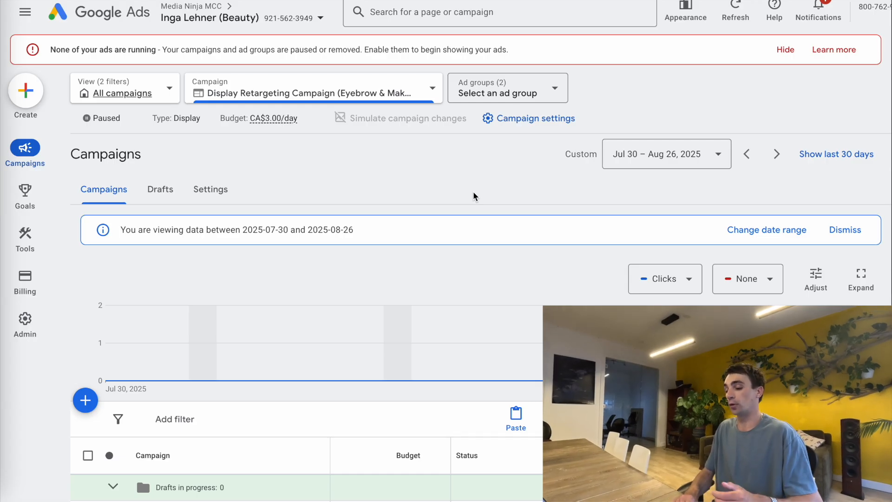
{"action": "scroll", "coordinate": [340, 318], "scroll_direction": "down", "scroll_amount": 2}
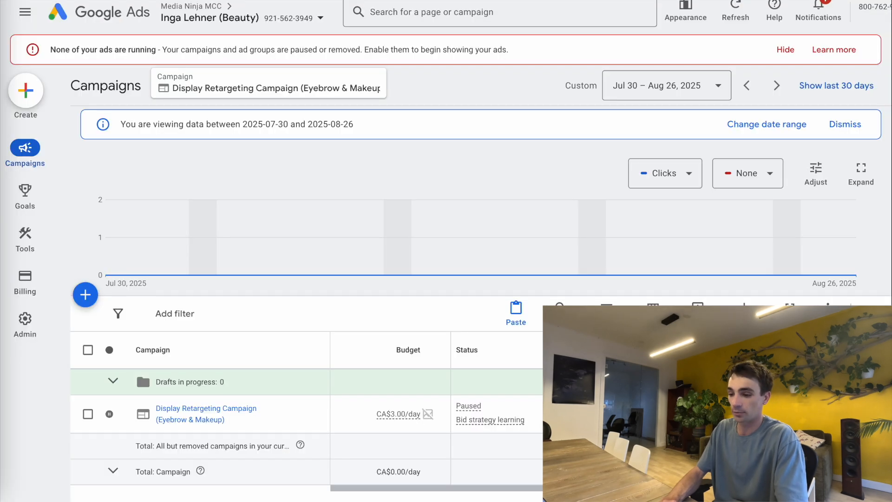
- Switch to the browser tab showing the 'Wake Up with Perfect, Natural-Looking Brows' landing page
{"action": "mouse_move", "coordinate": [18, 150]}
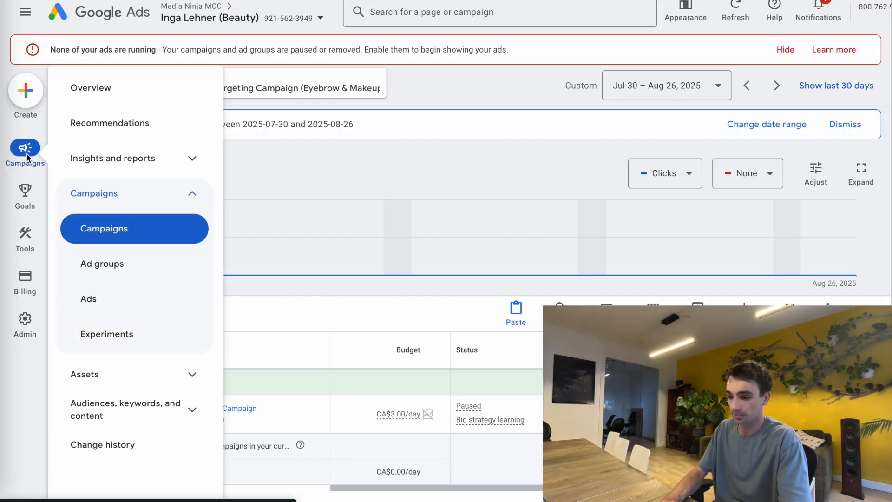
- Open the Audience manager under Tools > Shared library and begin a new data segment
{"action": "mouse_move", "coordinate": [29, 232]}
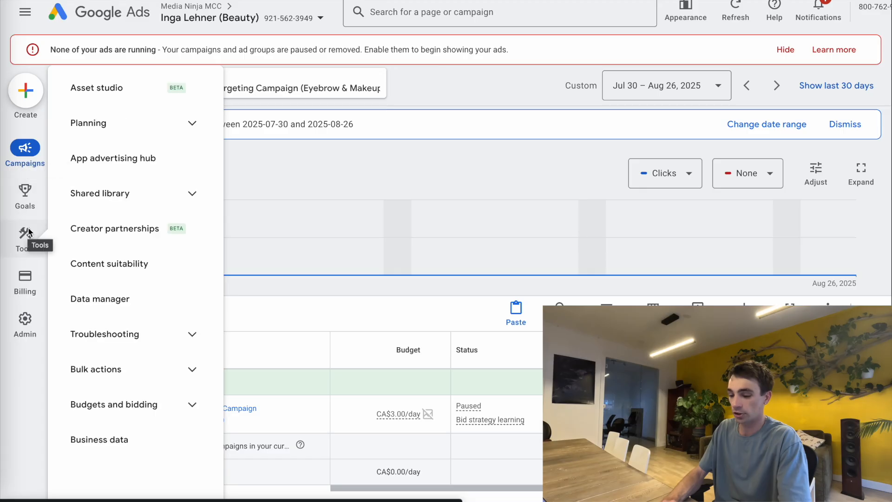
{"action": "left_click", "coordinate": [100, 193]}
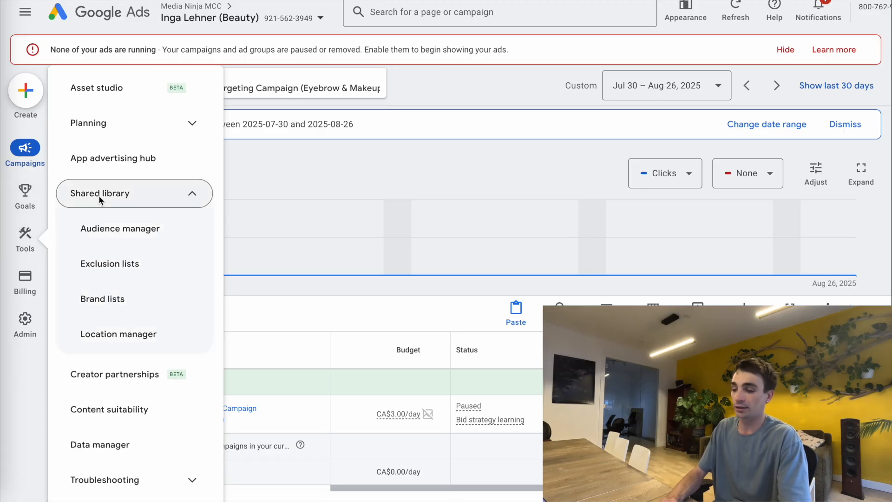
{"action": "left_click", "coordinate": [106, 226]}
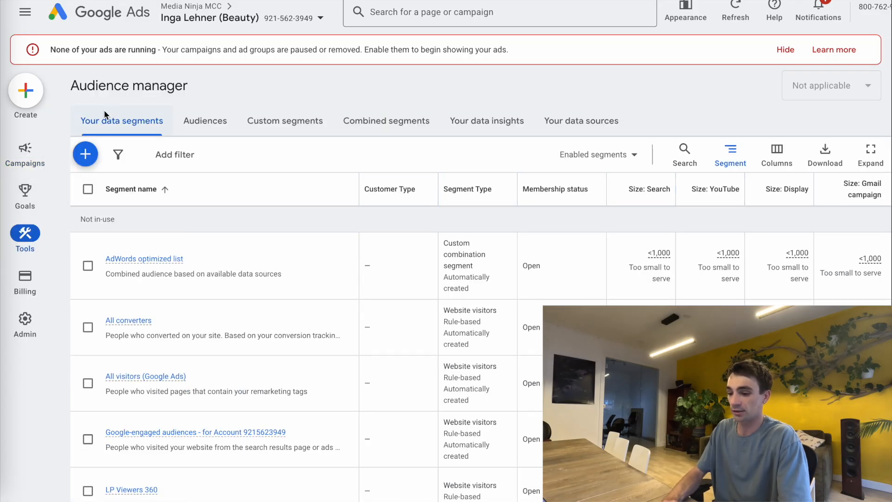
{"action": "left_click", "coordinate": [90, 154]}
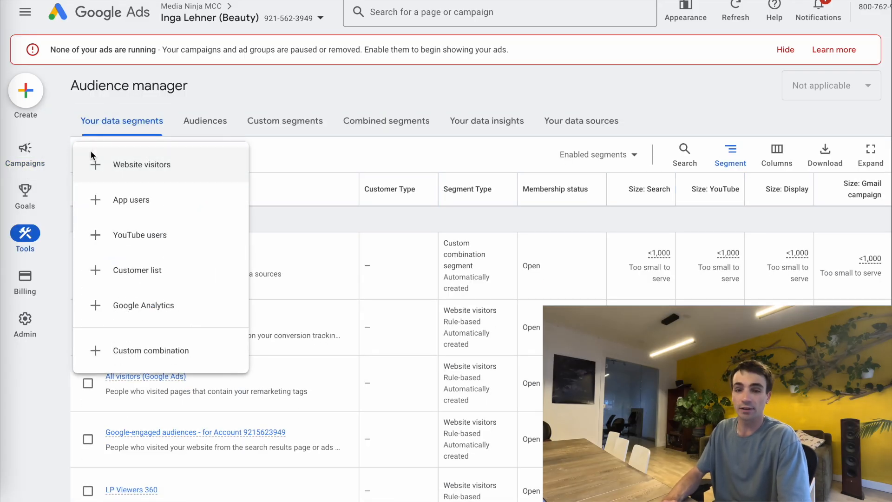
- Create a website-visitors segment named 'Makeup/Eyebrow LP Viewers 180 Days'
{"action": "left_click", "coordinate": [132, 165]}
{"action": "type", "text": "Landing"}
{"action": "key", "text": "ctrl+a"}
{"action": "type", "text": "Makeu"}
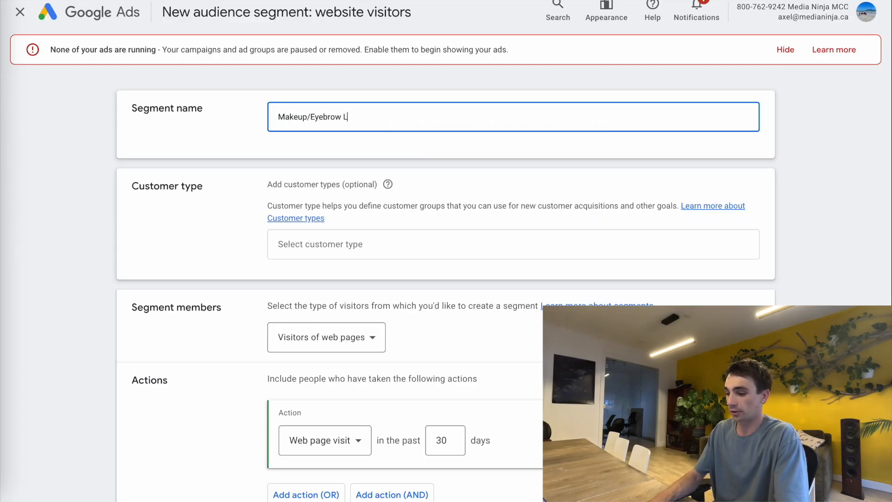
{"action": "type", "text": "p/Eyebrow LP Viewers 180 Days"}
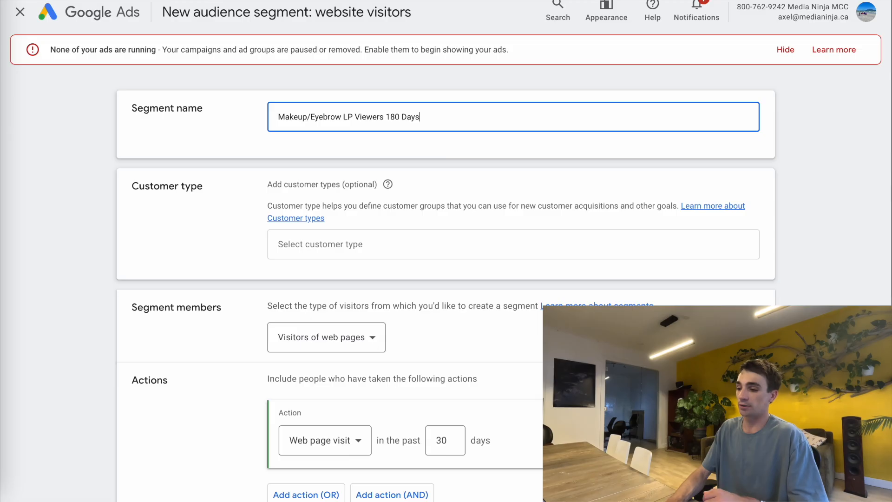
- Target visitors of web pages in the past 180 days whose page URL contains the landing-page link
{"action": "scroll", "coordinate": [251, 281], "scroll_direction": "down", "scroll_amount": 3}
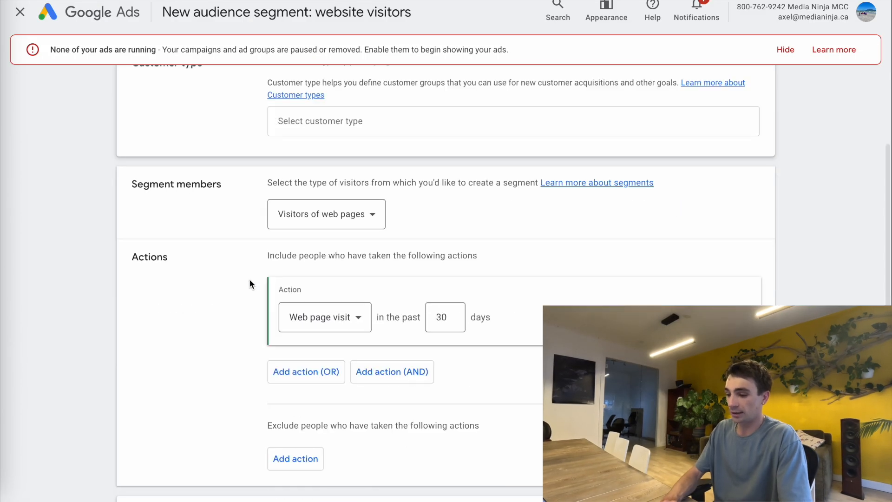
{"action": "left_click", "coordinate": [299, 216]}
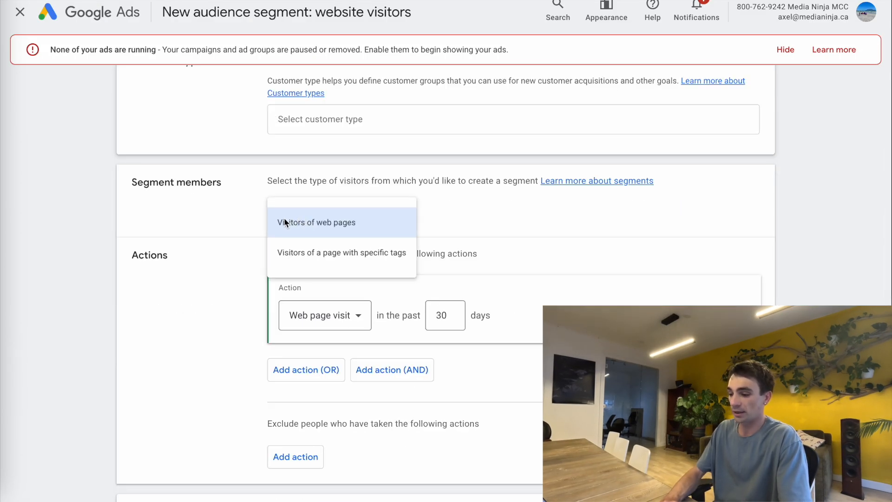
{"action": "left_click", "coordinate": [279, 222]}
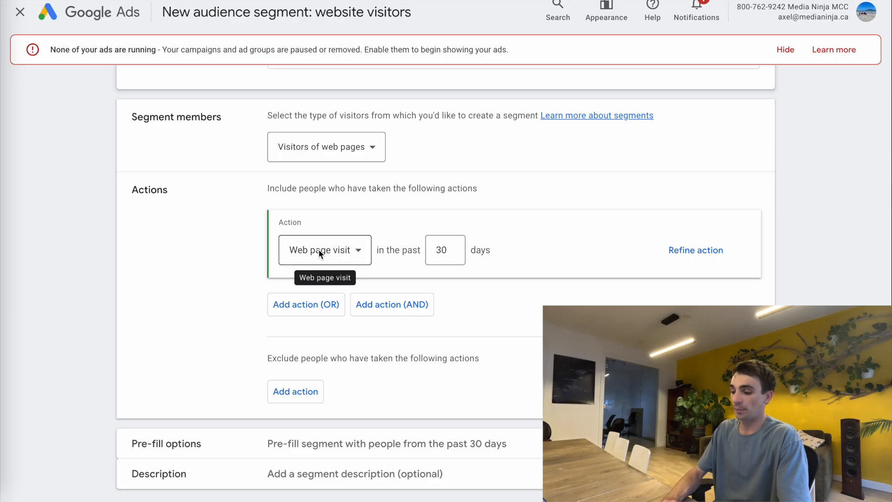
{"action": "double_click", "coordinate": [445, 257]}
{"action": "type", "text": "180"}
{"action": "left_click", "coordinate": [714, 242]}
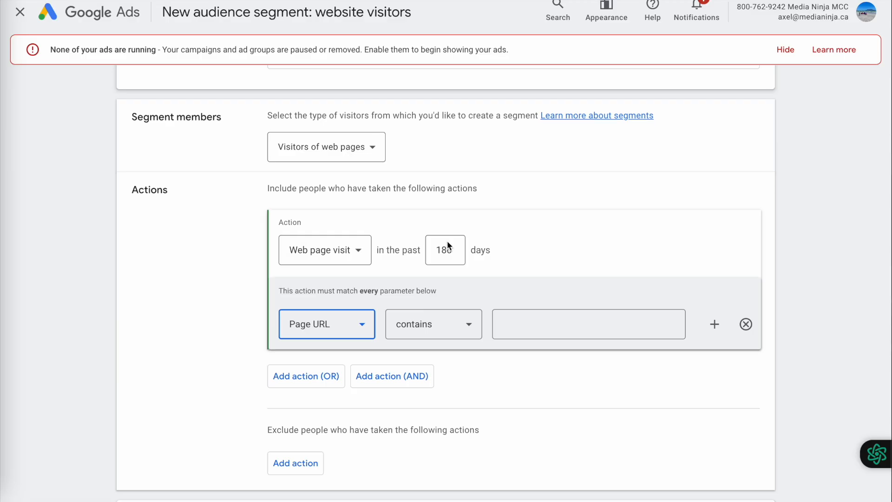
{"action": "left_click", "coordinate": [518, 328]}
{"action": "key", "text": "ctrl+v"}
{"action": "left_click", "coordinate": [586, 283]}
{"action": "scroll", "coordinate": [513, 210], "scroll_direction": "up", "scroll_amount": 1}
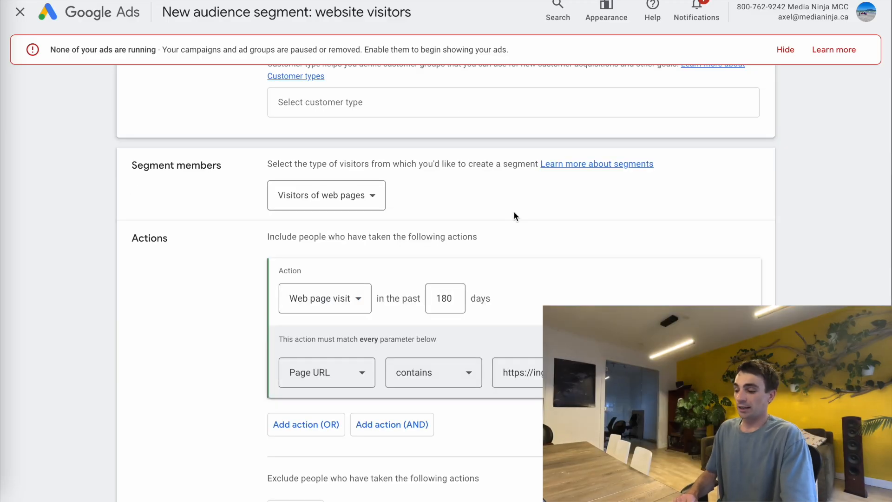
- Verify the landing-page URL and 180-day lookback, then create the Makeup/Eyebrow LP Viewers 180 Days segment
{"action": "triple_click", "coordinate": [581, 373]}
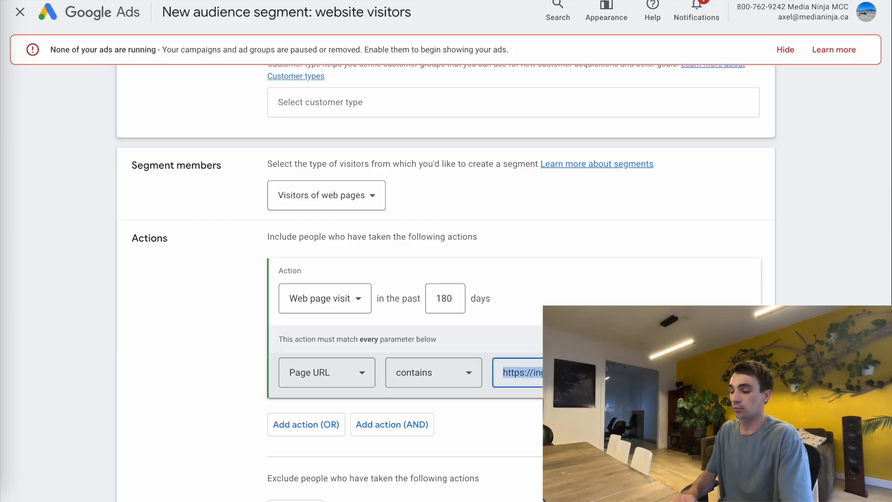
{"action": "left_click", "coordinate": [785, 255]}
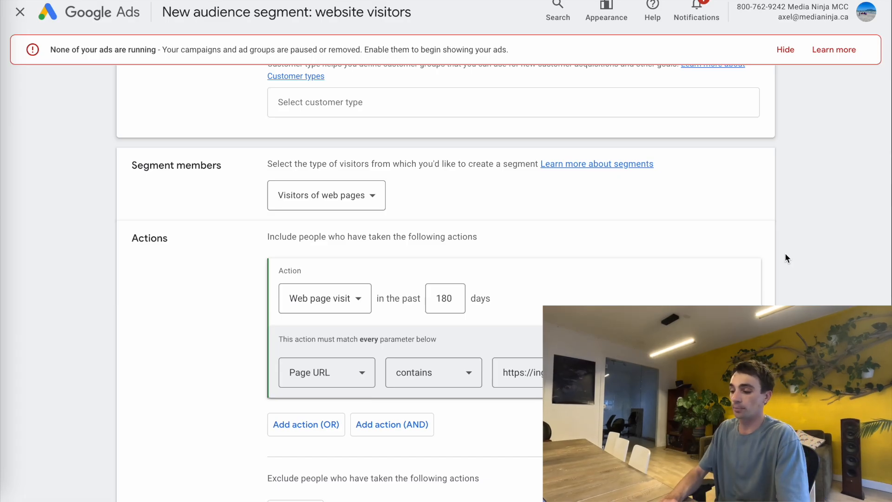
{"action": "key", "text": "BackSpace"}
{"action": "key", "text": "BackSpace"}
{"action": "type", "text": "0"}
{"action": "left_click", "coordinate": [593, 266]}
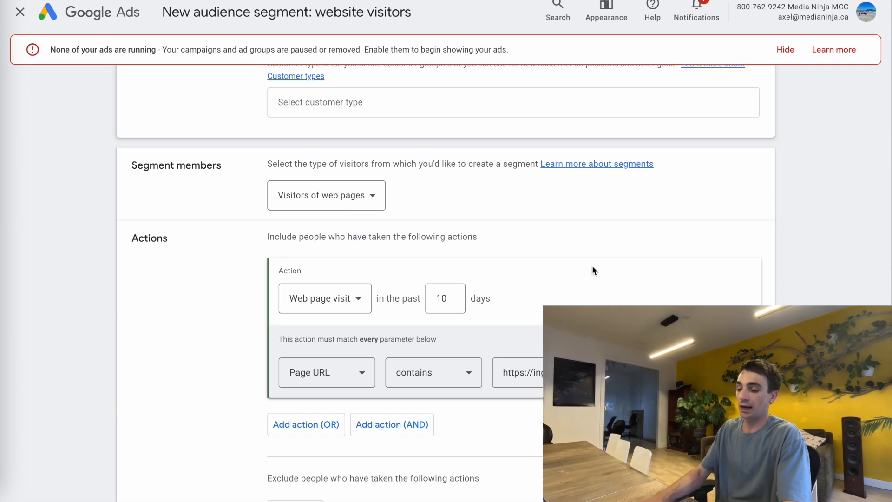
{"action": "left_click", "coordinate": [443, 292]}
{"action": "key", "text": "BackSpace"}
{"action": "type", "text": "80"}
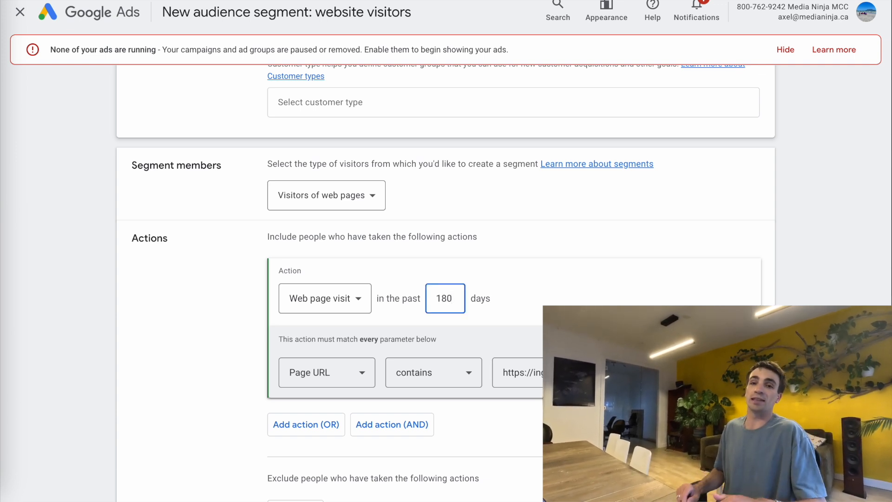
{"action": "left_click", "coordinate": [574, 300]}
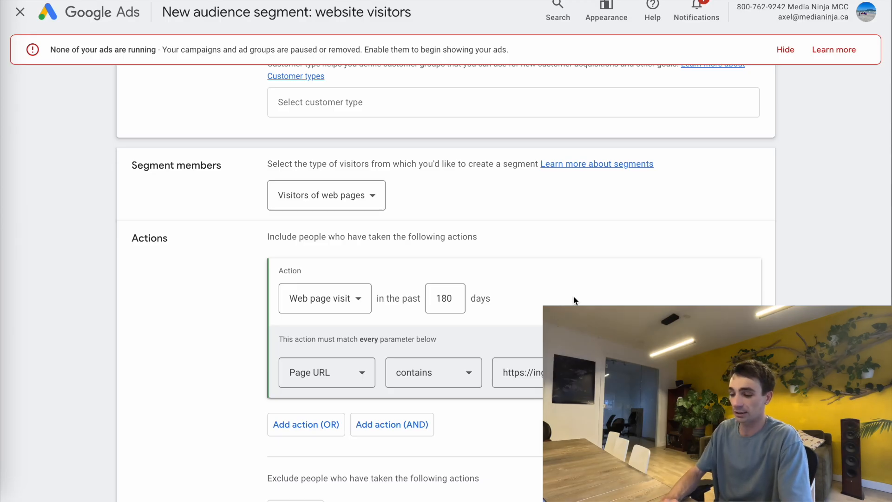
{"action": "scroll", "coordinate": [173, 296], "scroll_direction": "down", "scroll_amount": 5}
{"action": "left_click", "coordinate": [169, 457]}
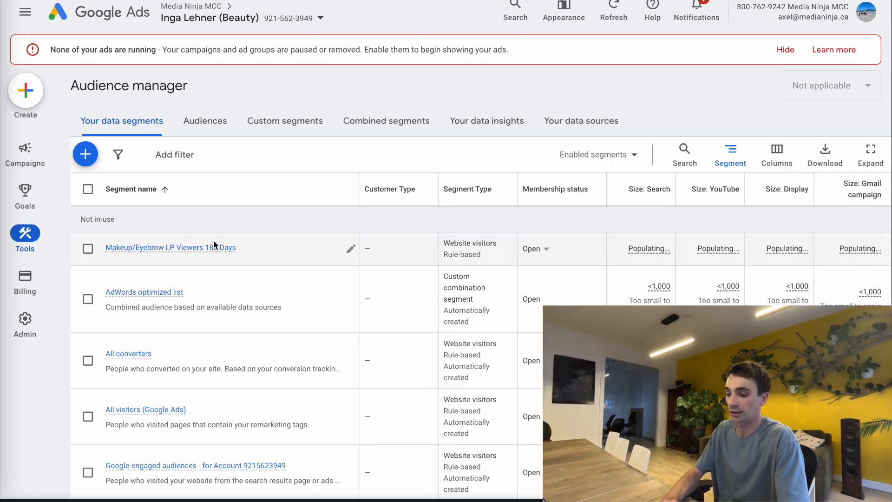
- Add Makeup/Eyebrow LP Viewers 180 Days to the Eyebrows and Makeup ad groups as Targeting
{"action": "left_click", "coordinate": [88, 249]}
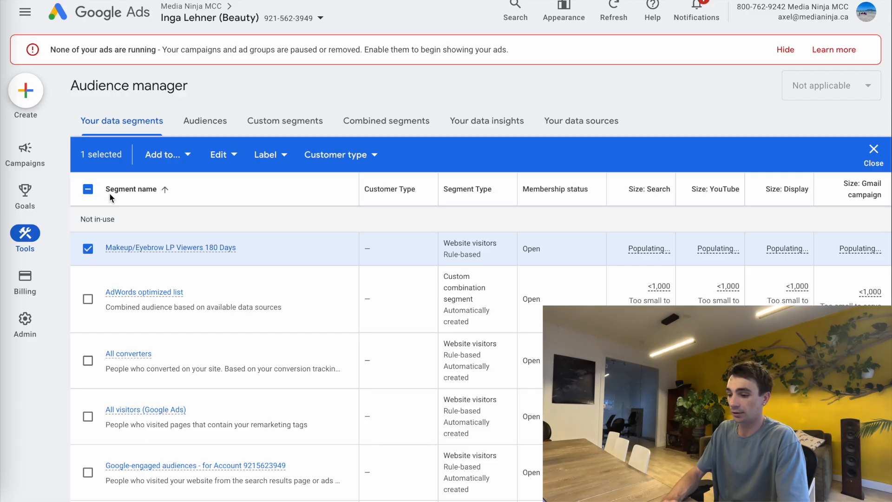
{"action": "left_click", "coordinate": [168, 156]}
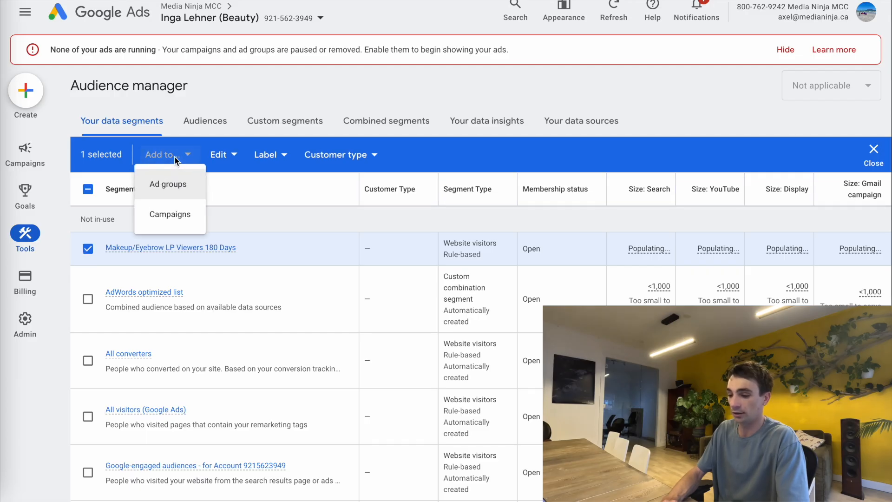
{"action": "left_click", "coordinate": [168, 195]}
{"action": "left_click", "coordinate": [209, 238]}
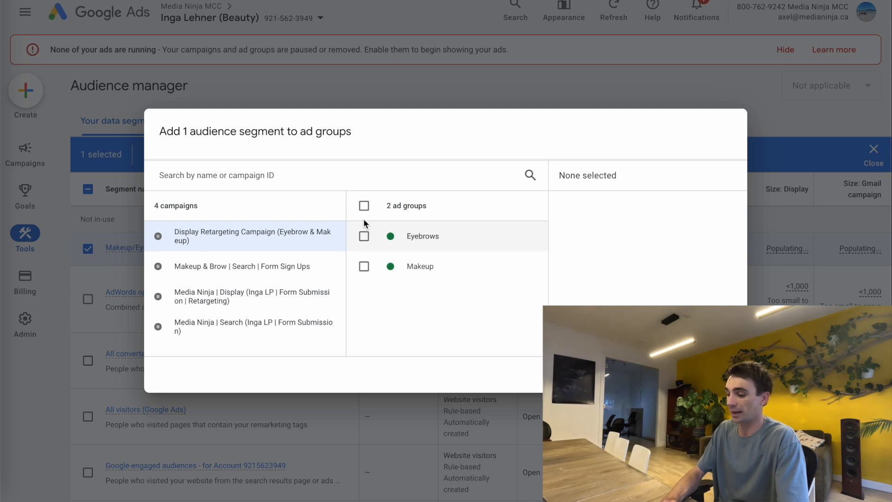
{"action": "left_click", "coordinate": [364, 206]}
{"action": "left_click", "coordinate": [716, 374]}
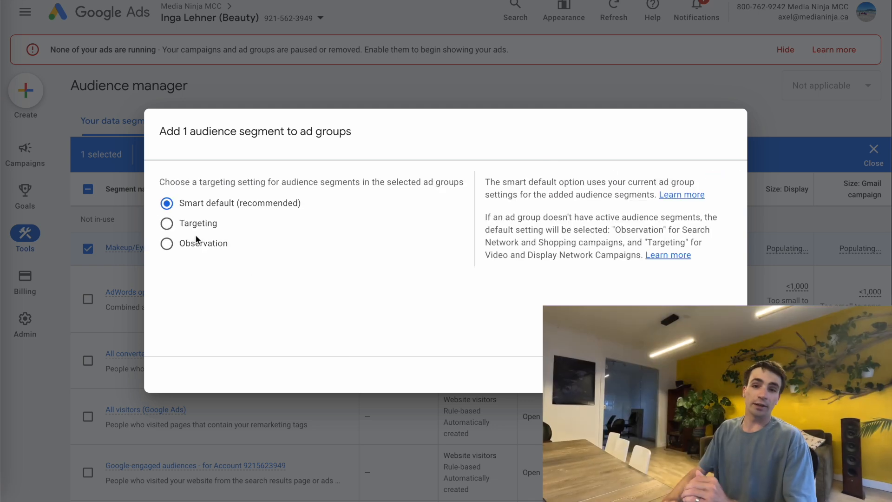
{"action": "left_click", "coordinate": [166, 224]}
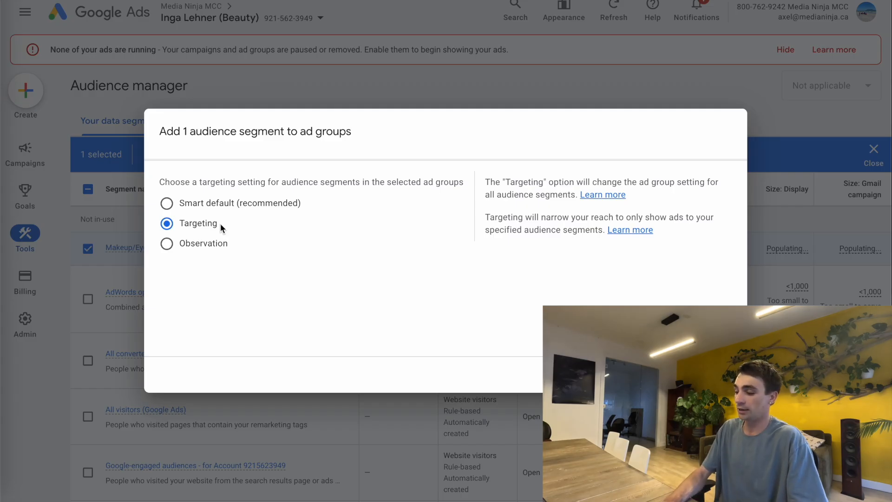
{"action": "left_click", "coordinate": [723, 374]}
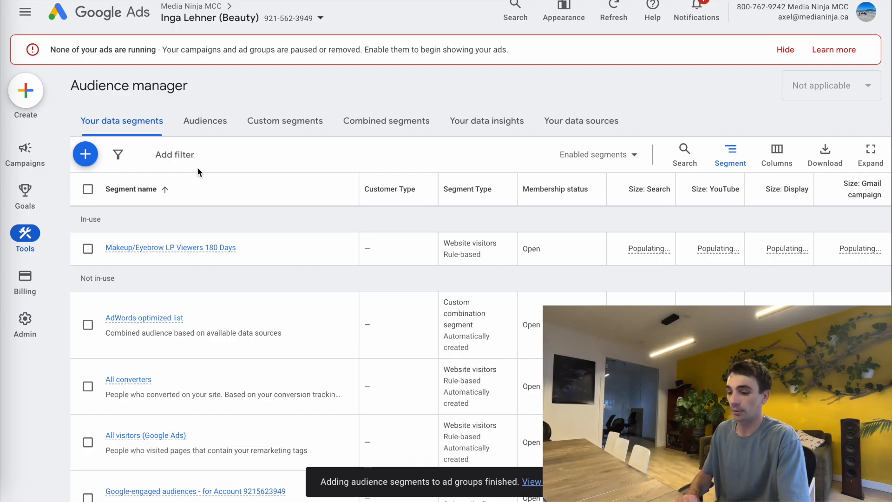
- Select the Display Retargeting Campaign from the Campaigns overview
{"action": "mouse_move", "coordinate": [38, 151]}
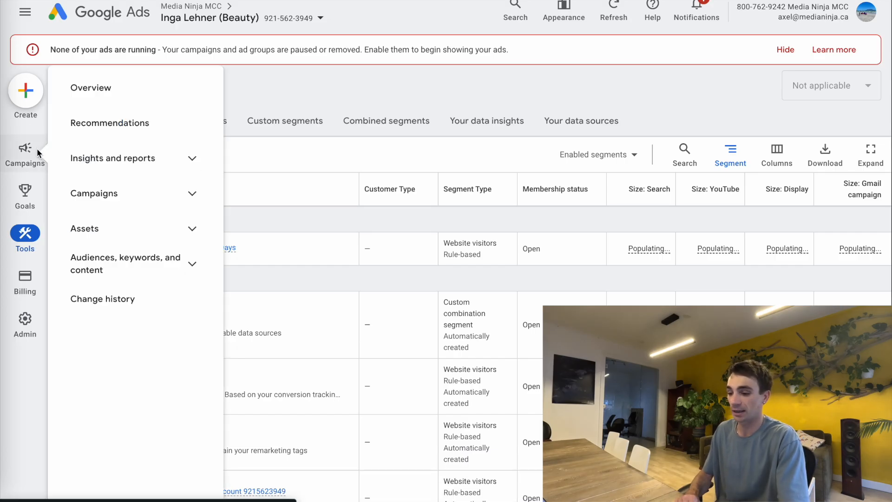
{"action": "left_click", "coordinate": [118, 194]}
{"action": "left_click", "coordinate": [120, 228]}
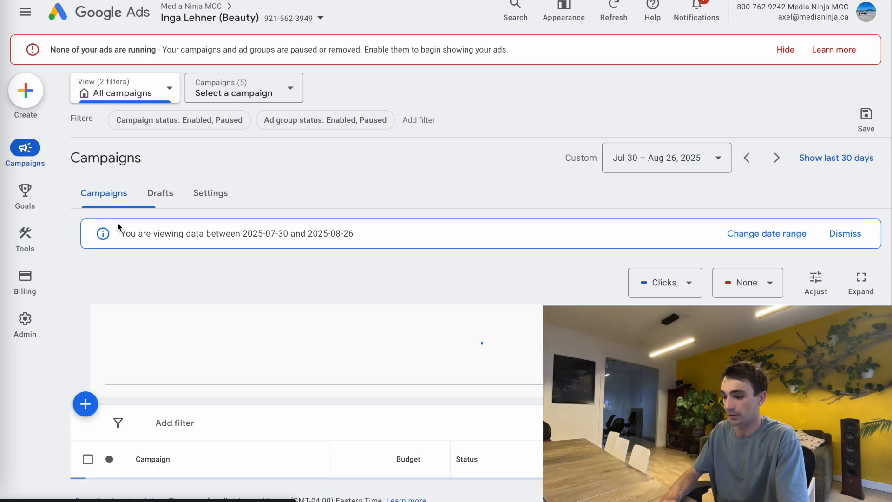
{"action": "left_click", "coordinate": [297, 94]}
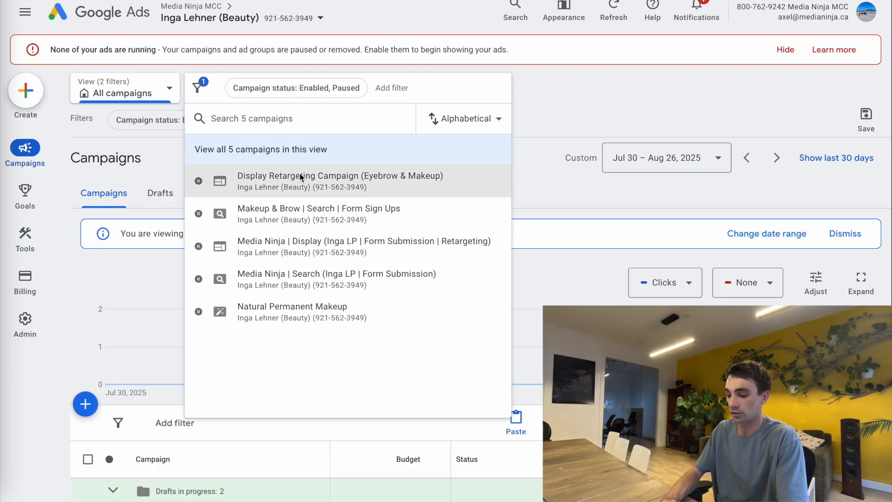
{"action": "left_click", "coordinate": [298, 176]}
- Show the campaign's Audiences segment table listing the new segment on both ad groups
{"action": "scroll", "coordinate": [279, 209], "scroll_direction": "down", "scroll_amount": 5}
{"action": "mouse_move", "coordinate": [26, 149]}
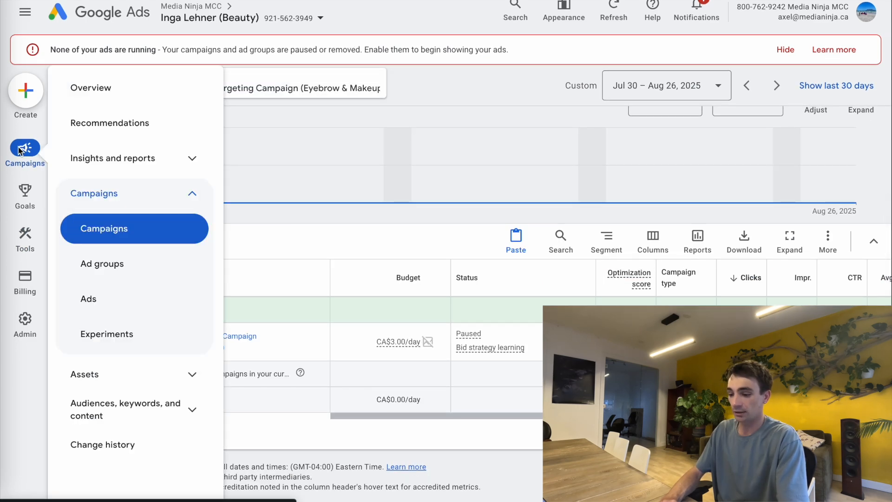
{"action": "left_click", "coordinate": [127, 412]}
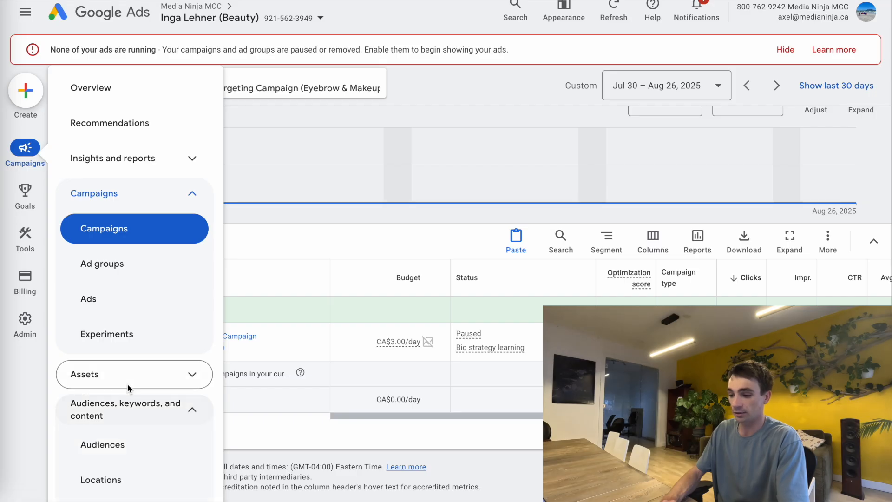
{"action": "left_click", "coordinate": [112, 363]}
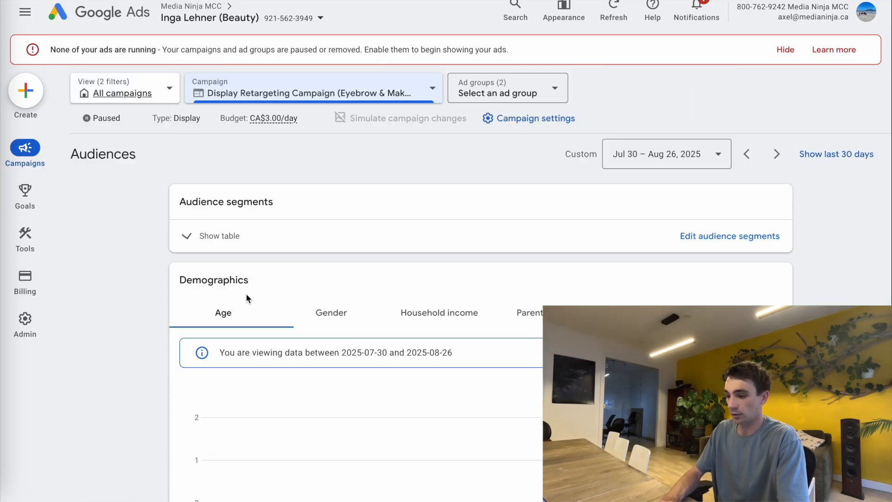
{"action": "scroll", "coordinate": [199, 155], "scroll_direction": "up", "scroll_amount": 2}
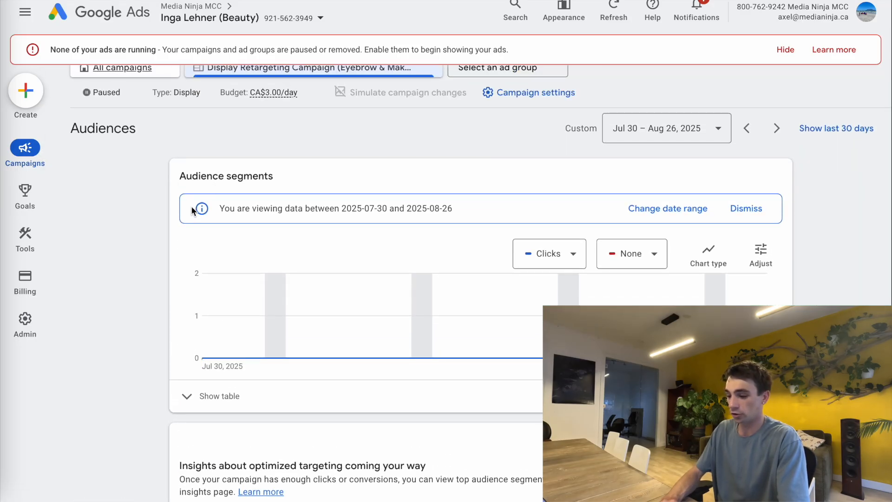
{"action": "scroll", "coordinate": [208, 375], "scroll_direction": "down", "scroll_amount": 2}
{"action": "left_click", "coordinate": [188, 305]}
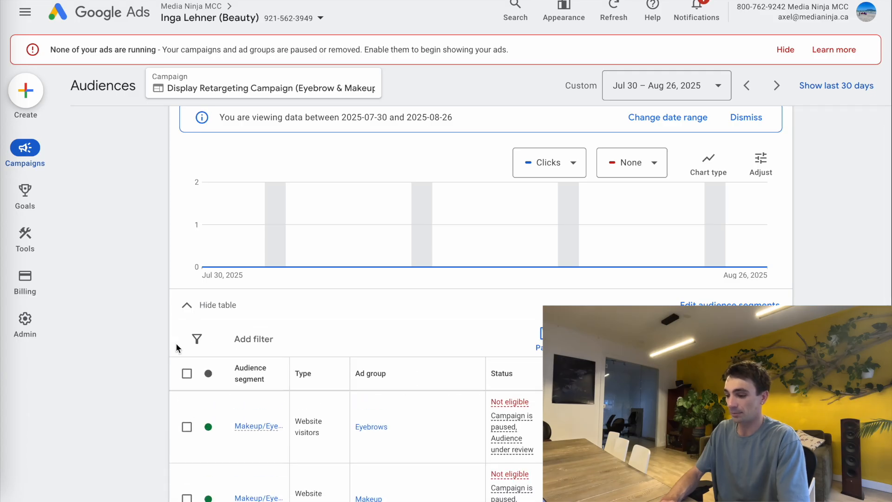
{"action": "scroll", "coordinate": [176, 344], "scroll_direction": "down", "scroll_amount": 3}
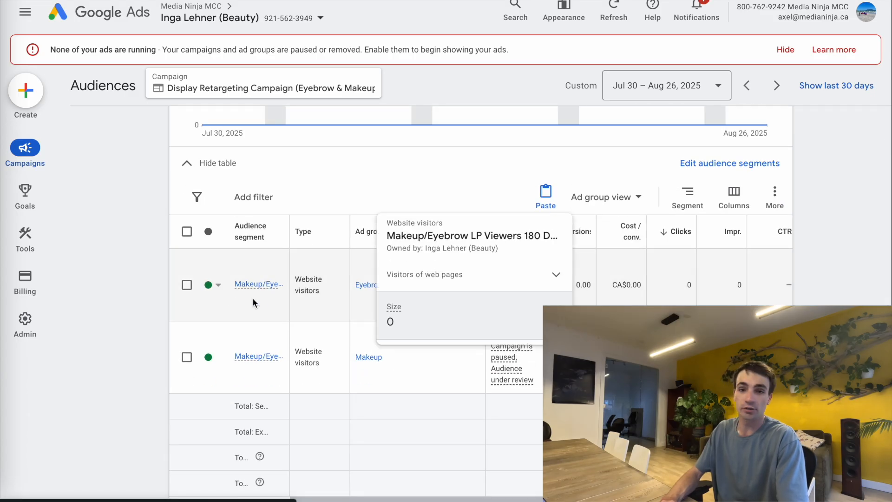
{"action": "mouse_move", "coordinate": [253, 358]}
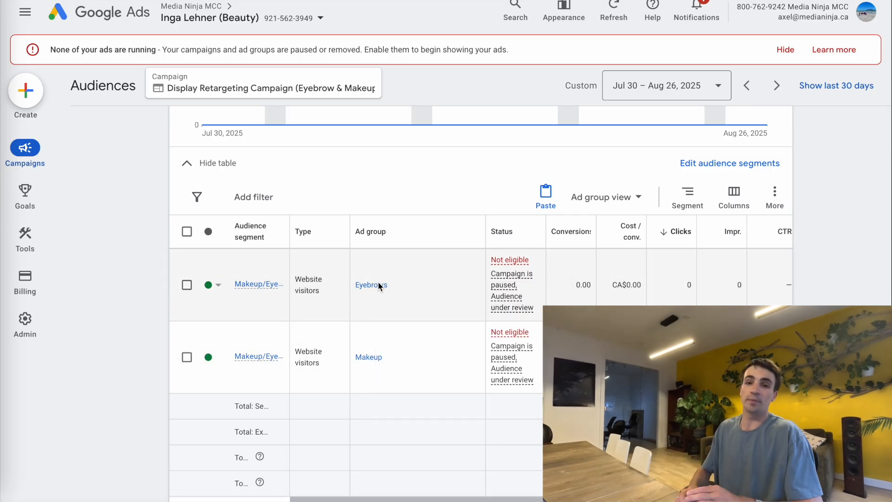
{"action": "mouse_move", "coordinate": [277, 241]}
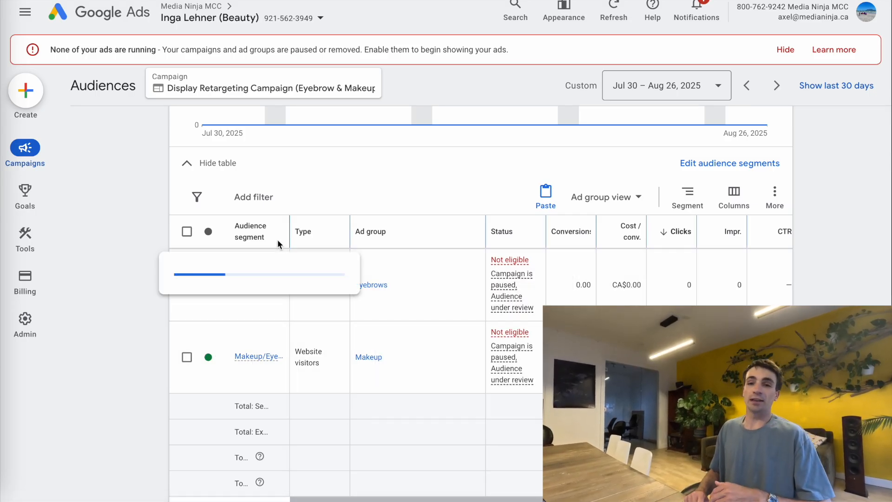